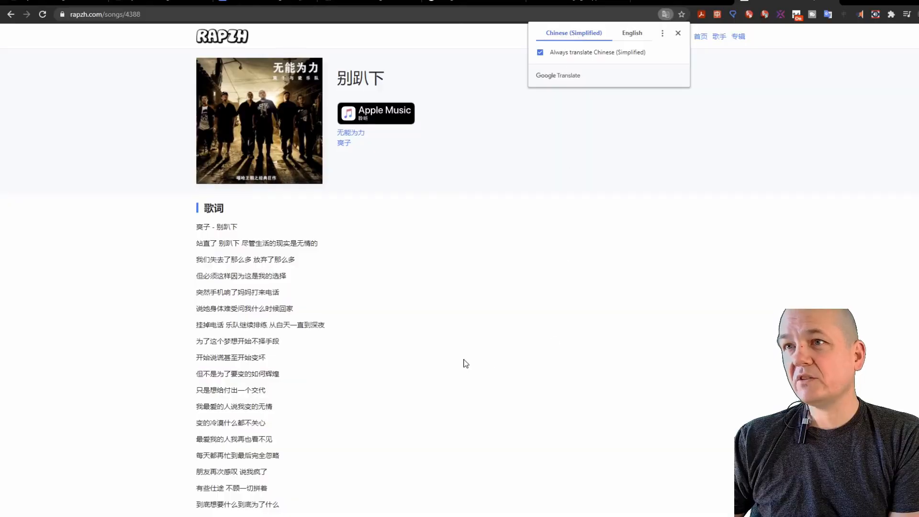
Step: Scroll down the rapzh.com 别趴下 lyrics page
{"action": "scroll", "coordinate": [466, 363], "scroll_direction": "down", "scroll_amount": 1}
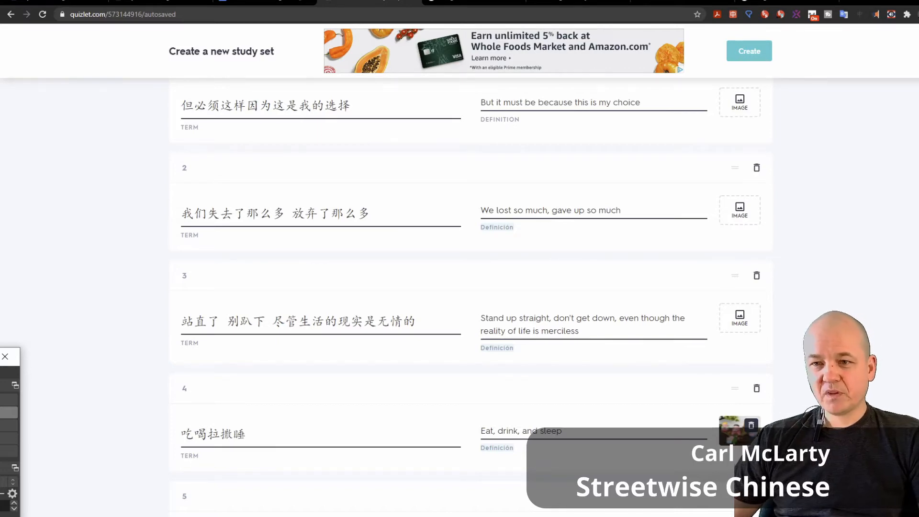
Step: Study the lyric set in Flashcards mode, flipping card two and moving on to card three
{"action": "left_click", "coordinate": [315, 2]}
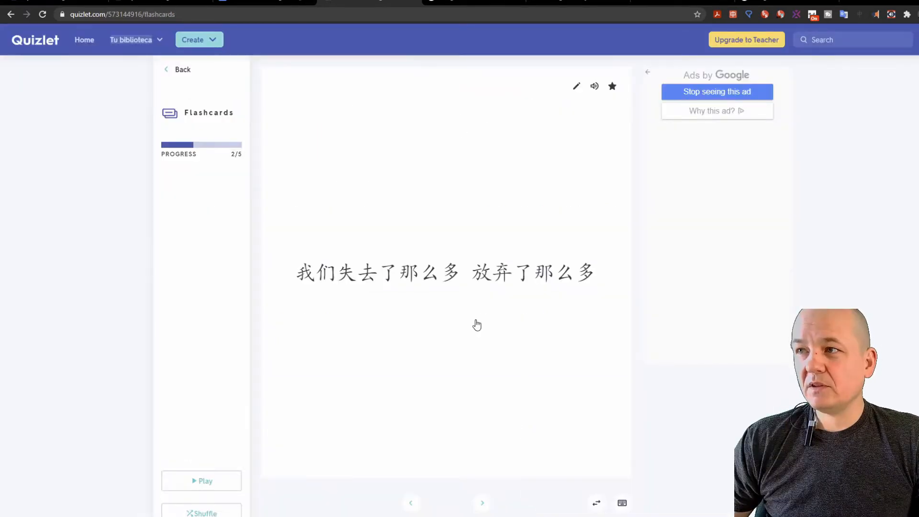
{"action": "left_click", "coordinate": [455, 386]}
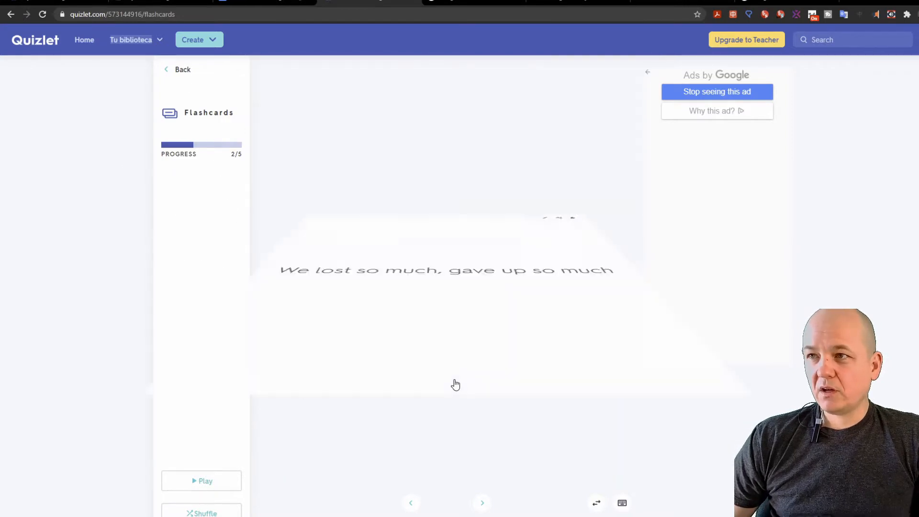
{"action": "left_click", "coordinate": [457, 385]}
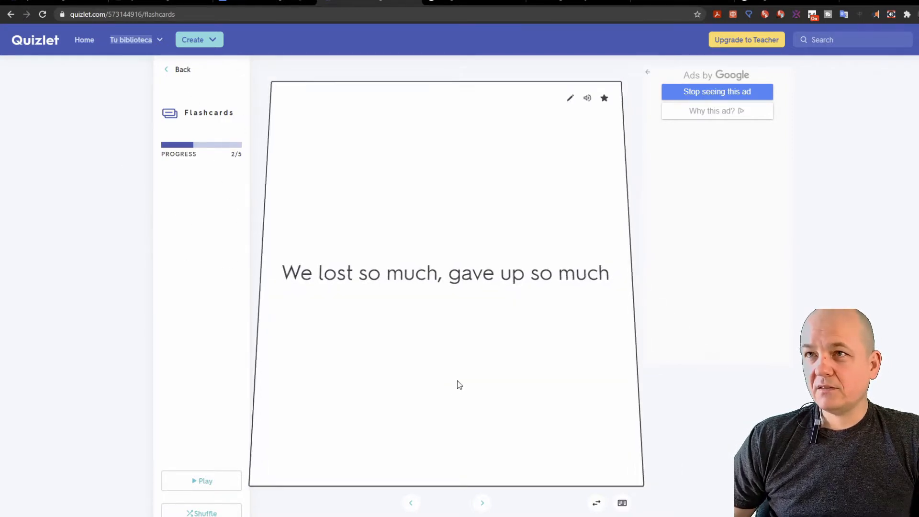
{"action": "left_click", "coordinate": [481, 503]}
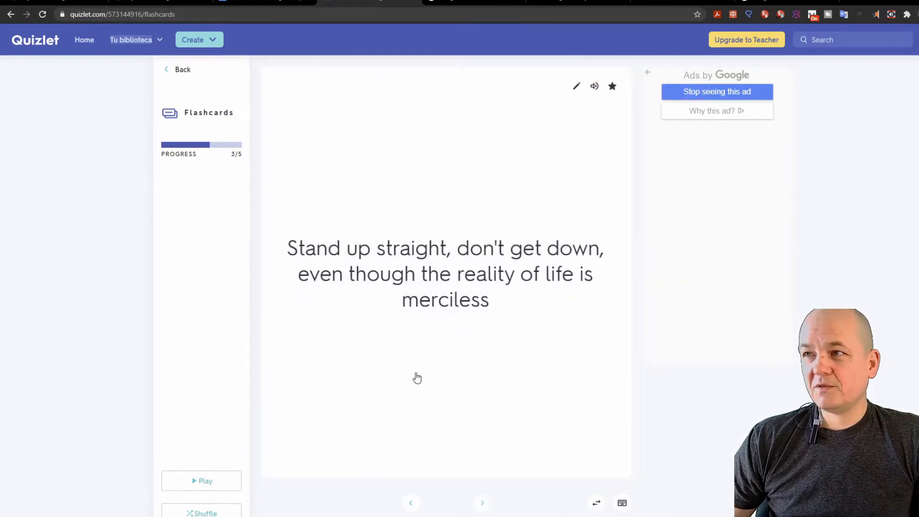
{"action": "left_click", "coordinate": [417, 378]}
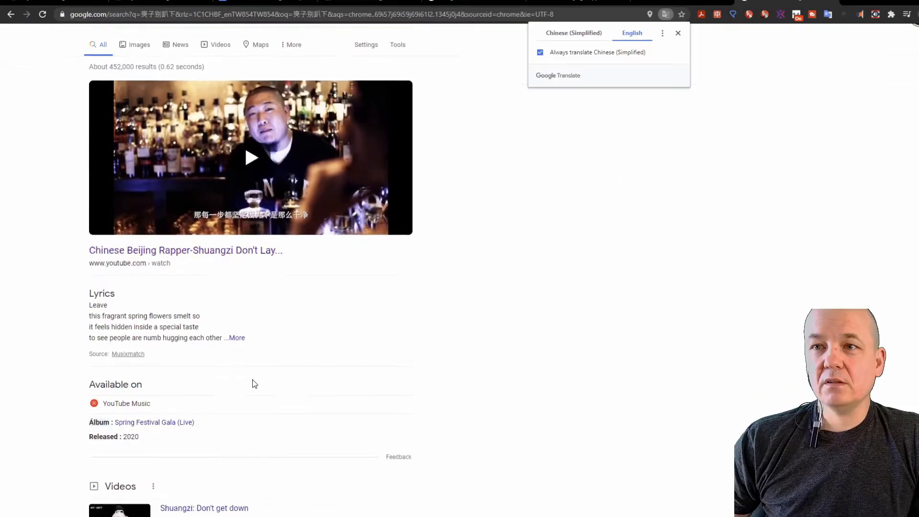
Step: Search Google for the 别趴下 lyrics by adding 歌词, and show results in Chinese (Simplified)
{"action": "scroll", "coordinate": [246, 362], "scroll_direction": "down", "scroll_amount": 2}
{"action": "scroll", "coordinate": [246, 355], "scroll_direction": "up", "scroll_amount": 5}
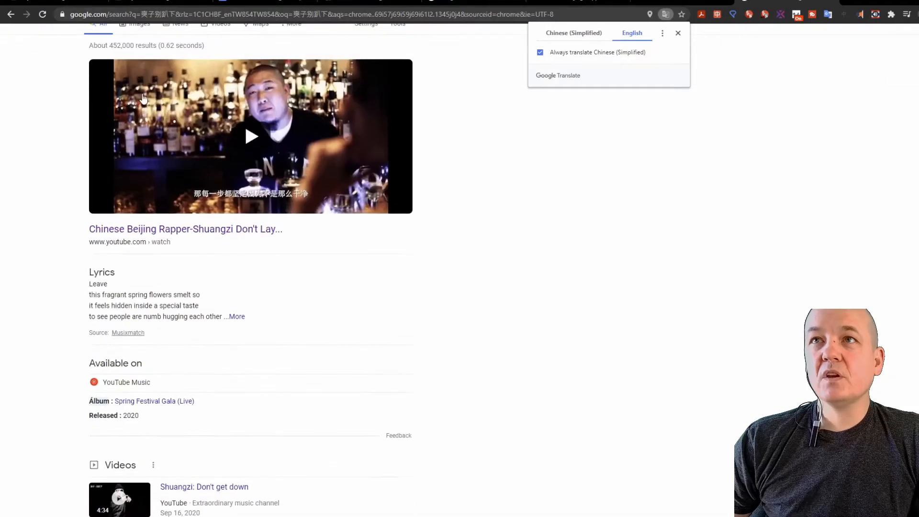
{"action": "scroll", "coordinate": [214, 207], "scroll_direction": "up", "scroll_amount": 1}
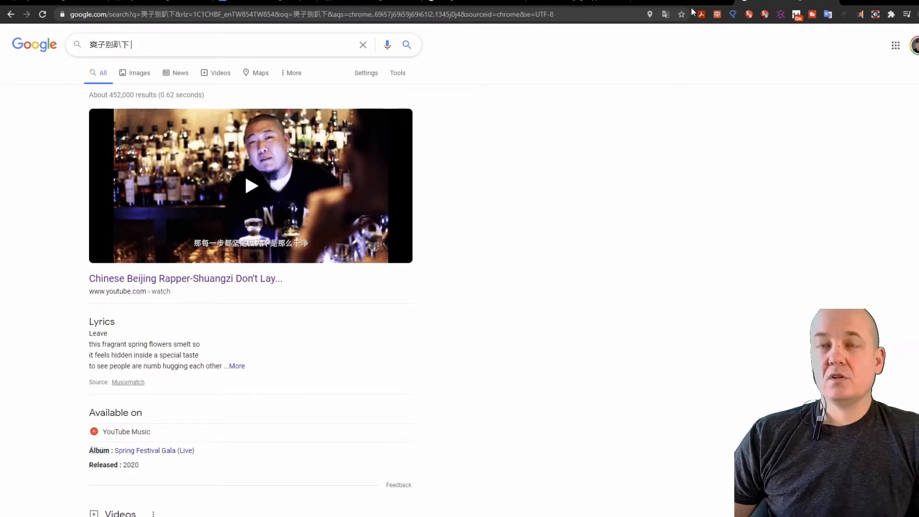
{"action": "type", "text": "歌词"}
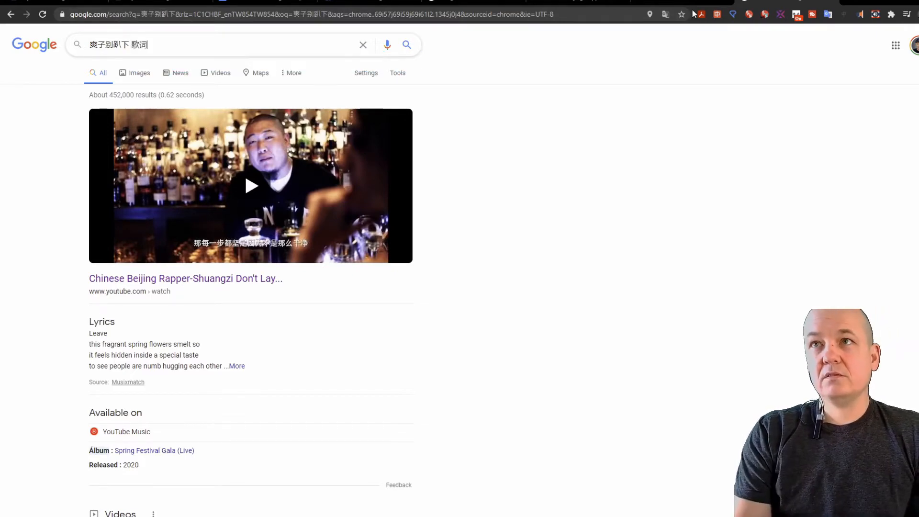
{"action": "key", "text": "Return"}
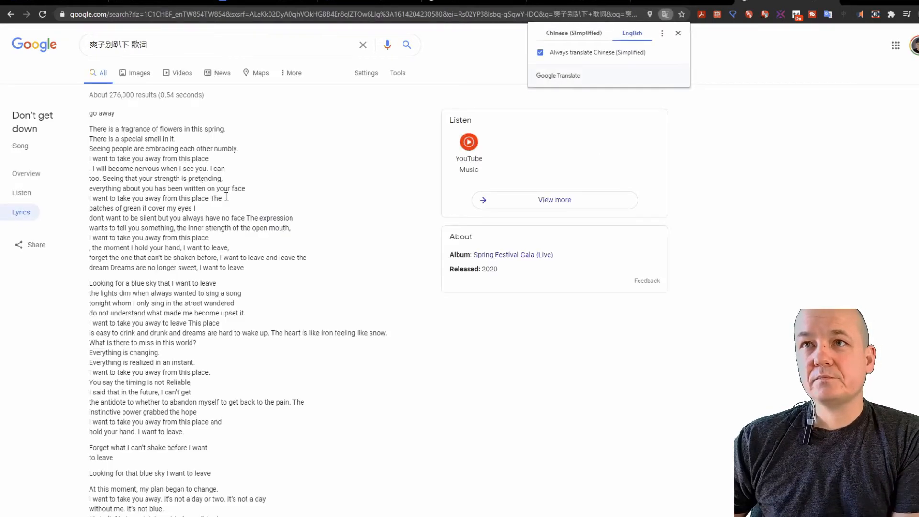
{"action": "left_click", "coordinate": [574, 33]}
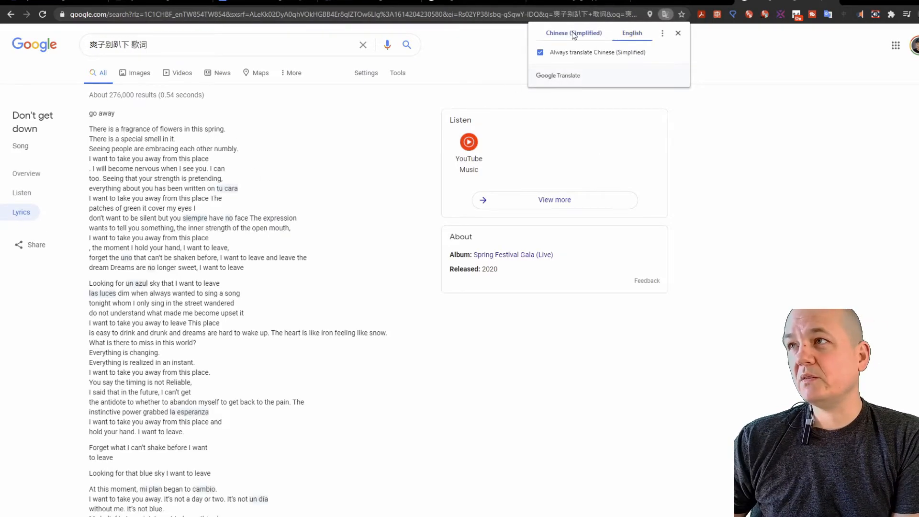
{"action": "scroll", "coordinate": [317, 217], "scroll_direction": "down", "scroll_amount": 1}
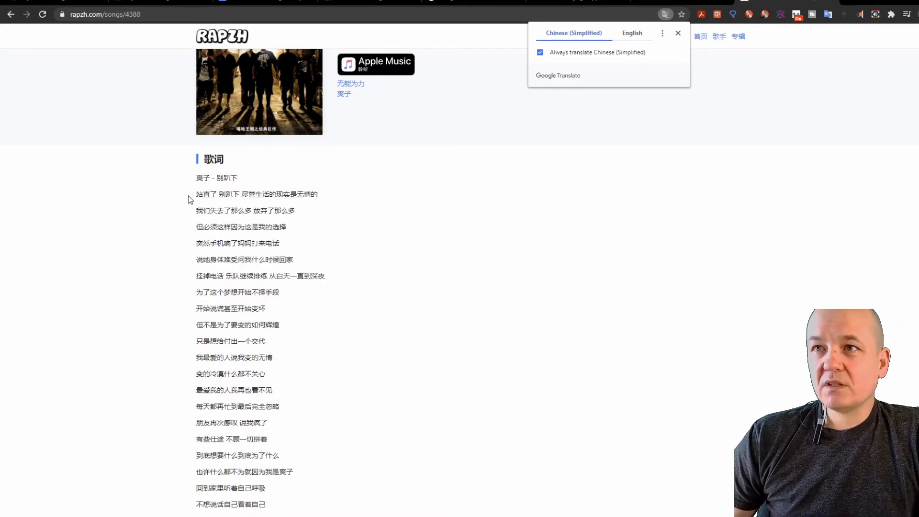
Step: Translate the line 站直了 别趴下 尽管生活的现实是无情的, then select 只是想给付出一个交代 on the lyrics page
{"action": "left_click_drag", "start_coordinate": [201, 194], "coordinate": [243, 194]}
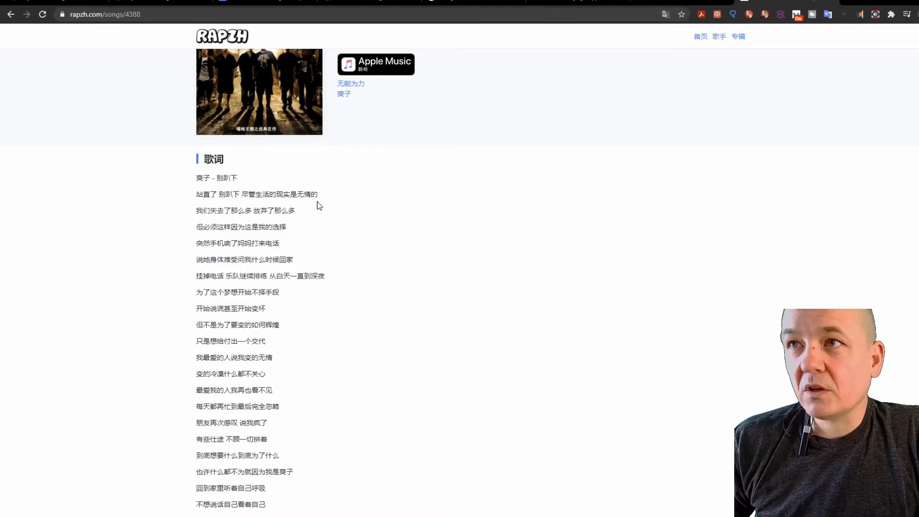
{"action": "left_click_drag", "start_coordinate": [322, 198], "coordinate": [198, 198]}
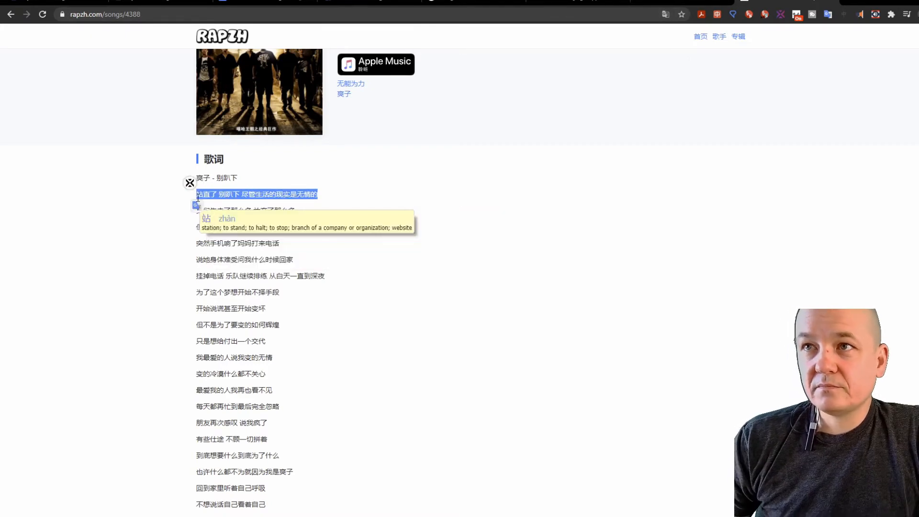
{"action": "right_click", "coordinate": [251, 195]}
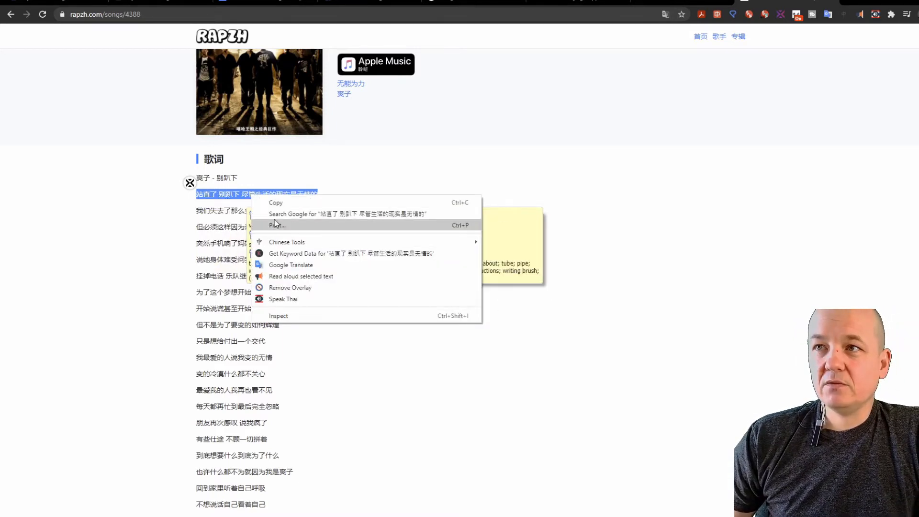
{"action": "left_click", "coordinate": [286, 265]}
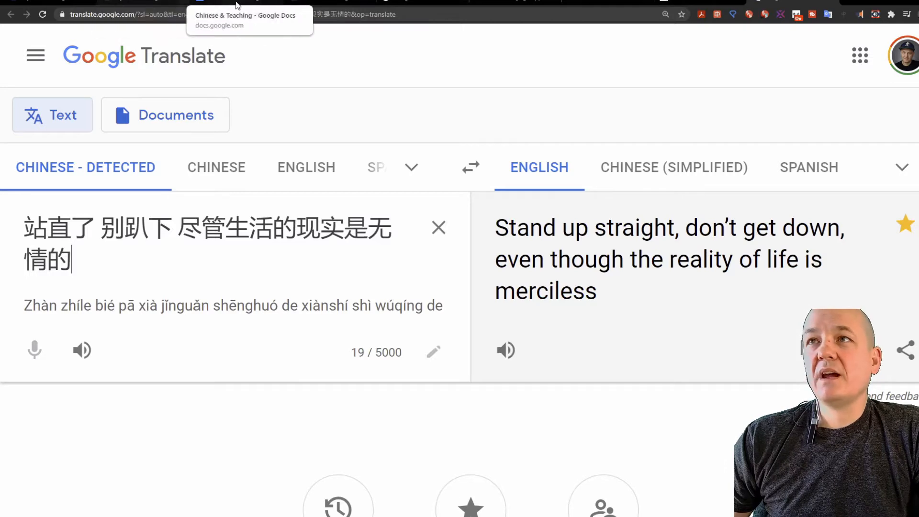
{"action": "key", "text": "ctrl+shift+Tab"}
{"action": "left_click_drag", "start_coordinate": [195, 293], "coordinate": [265, 293]}
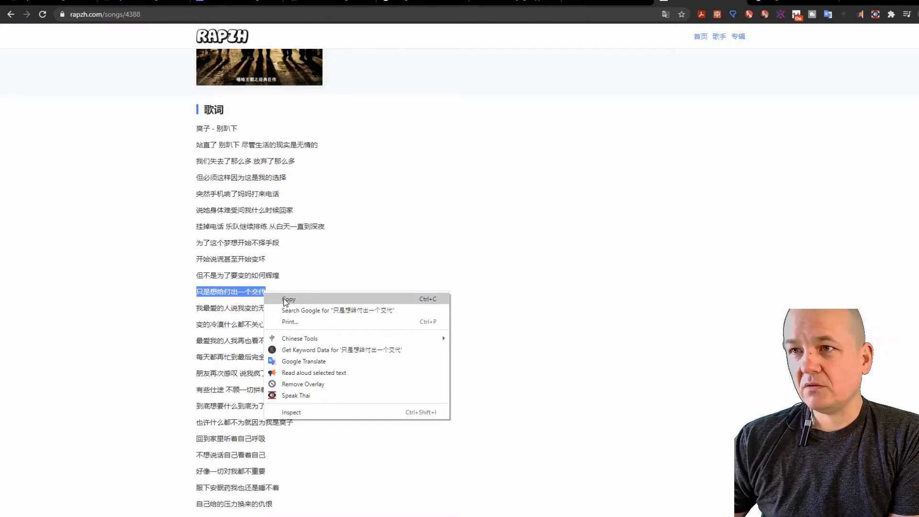
Step: Translate 只是想给付出一个交代 as "Just want to give an explanation" and star it
{"action": "left_click", "coordinate": [284, 299]}
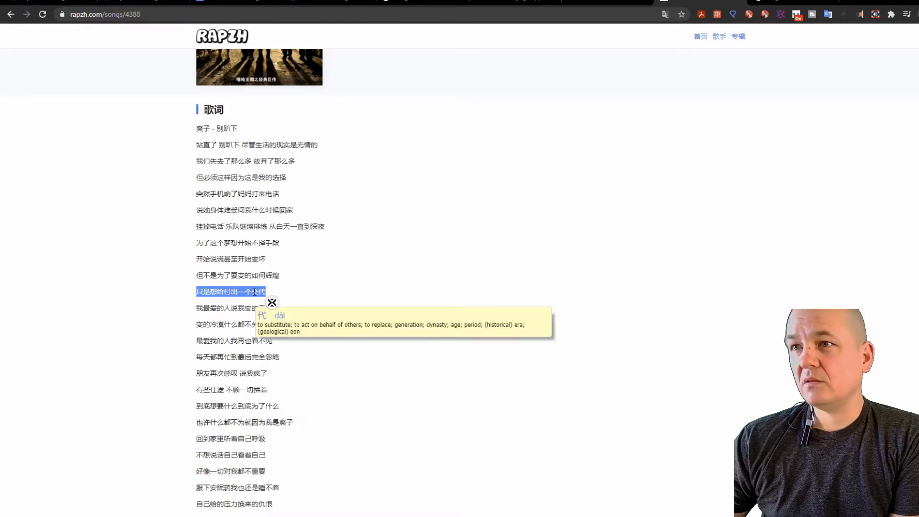
{"action": "right_click", "coordinate": [246, 290]}
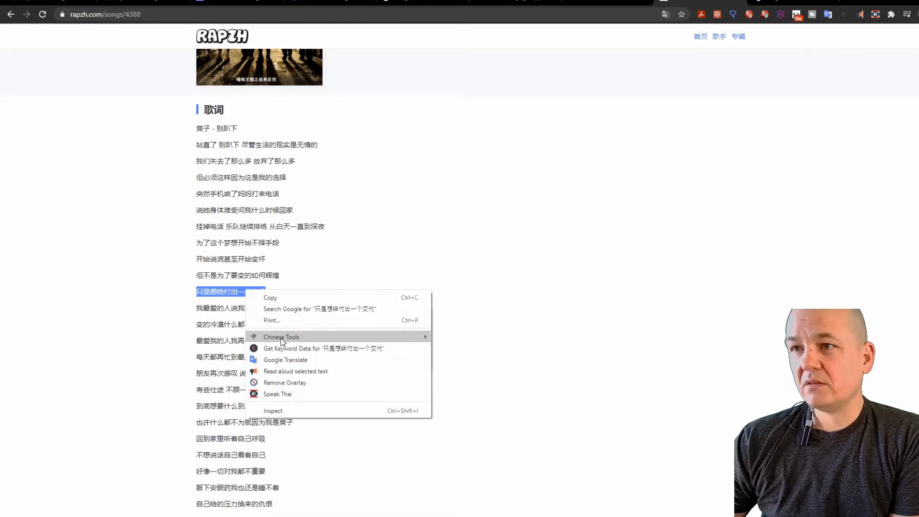
{"action": "left_click", "coordinate": [282, 359]}
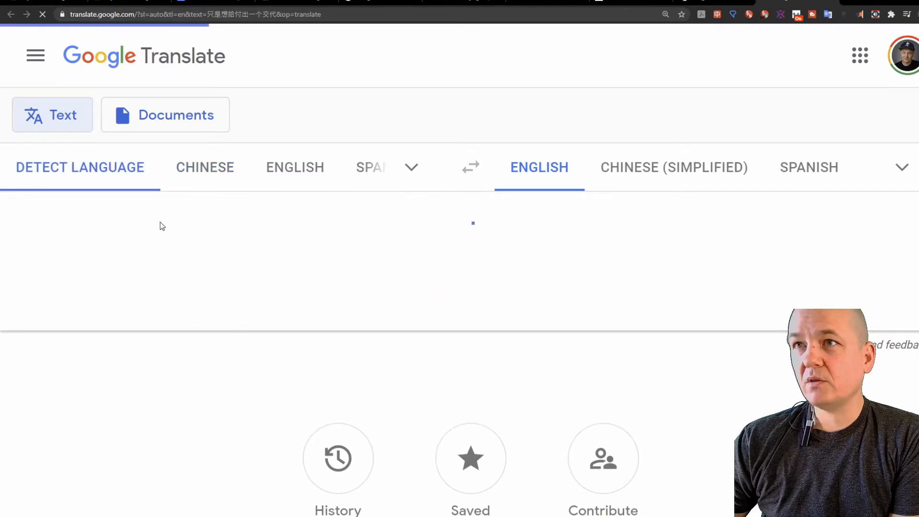
{"action": "right_click", "coordinate": [149, 223]}
{"action": "left_click", "coordinate": [449, 392]}
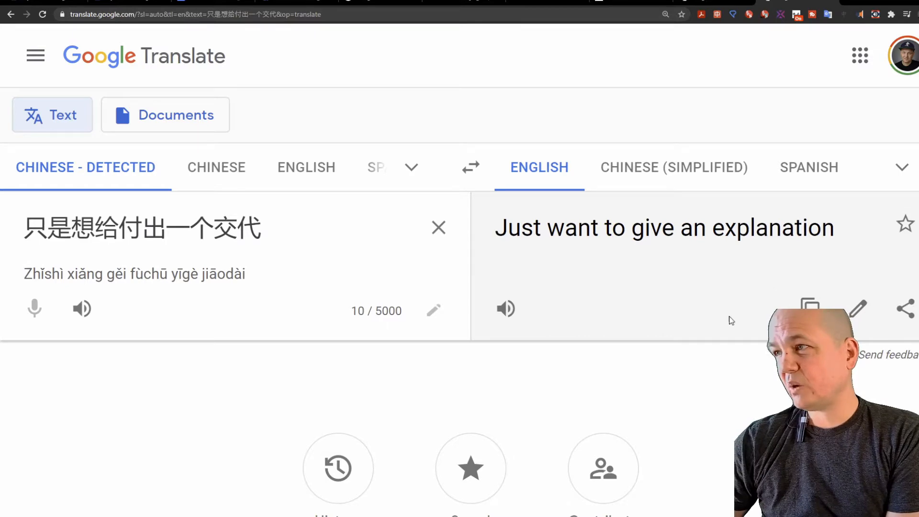
{"action": "scroll", "coordinate": [716, 407], "scroll_direction": "down", "scroll_amount": 1}
{"action": "scroll", "coordinate": [814, 335], "scroll_direction": "up", "scroll_amount": 1}
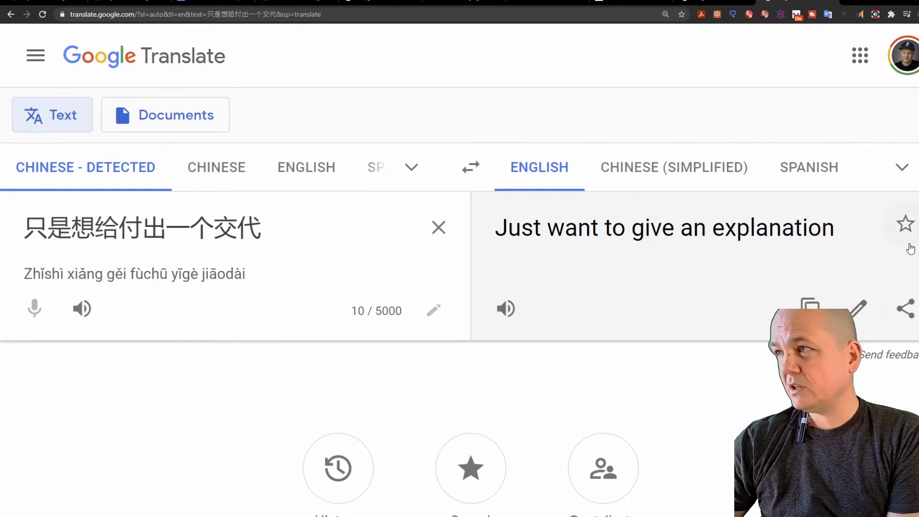
{"action": "left_click", "coordinate": [905, 224]}
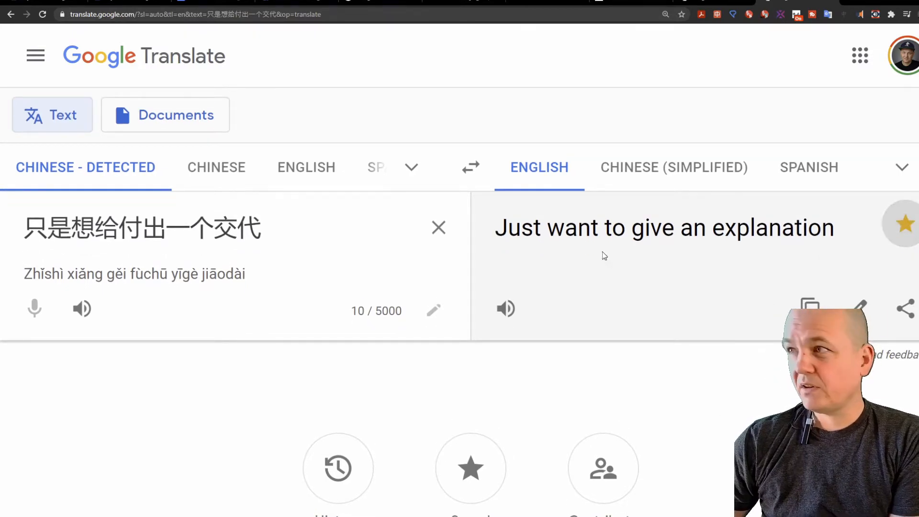
{"action": "left_click", "coordinate": [634, 3]}
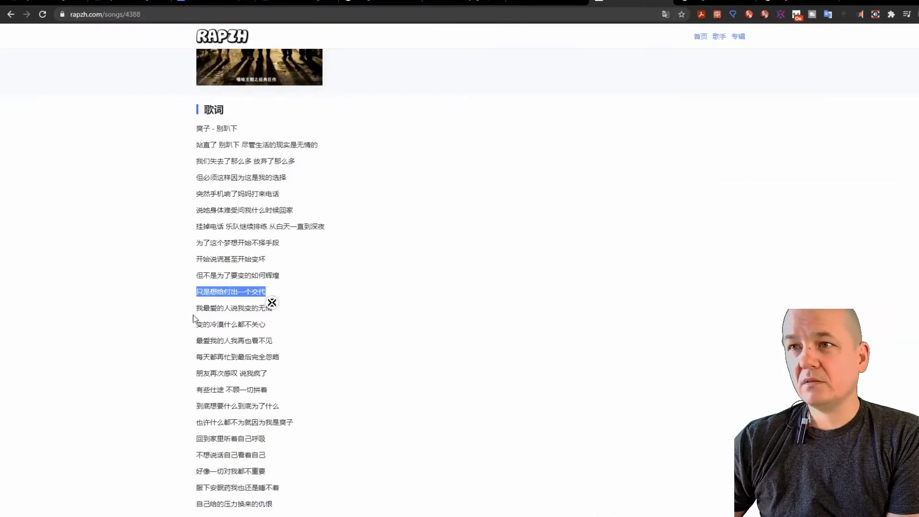
Step: Translate and star the line 我最爱的人说我变的无情, then return to the lyrics page
{"action": "mouse_move", "coordinate": [201, 311]}
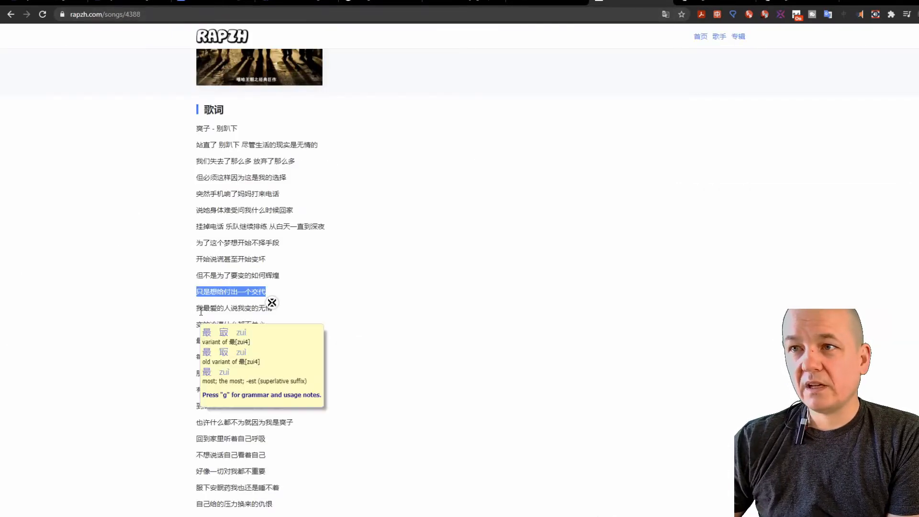
{"action": "left_click_drag", "start_coordinate": [198, 309], "coordinate": [273, 310]}
{"action": "right_click", "coordinate": [271, 310]}
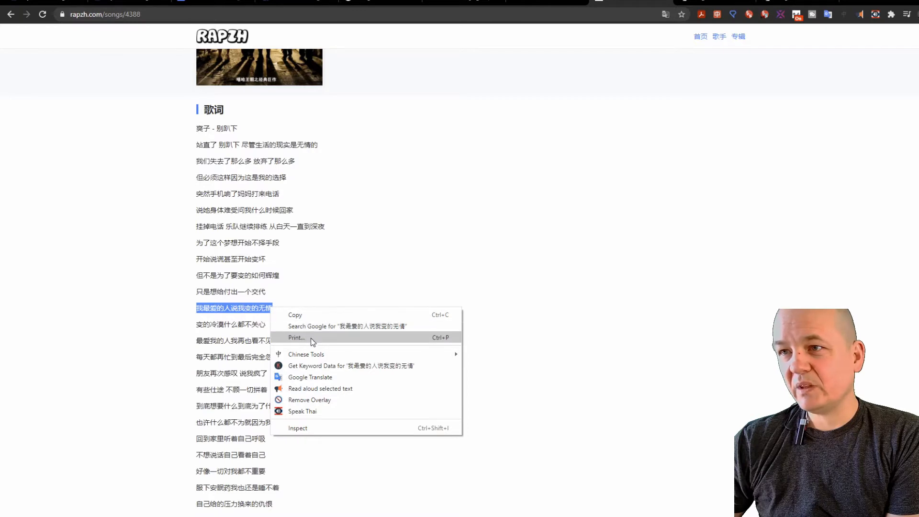
{"action": "left_click", "coordinate": [325, 377]}
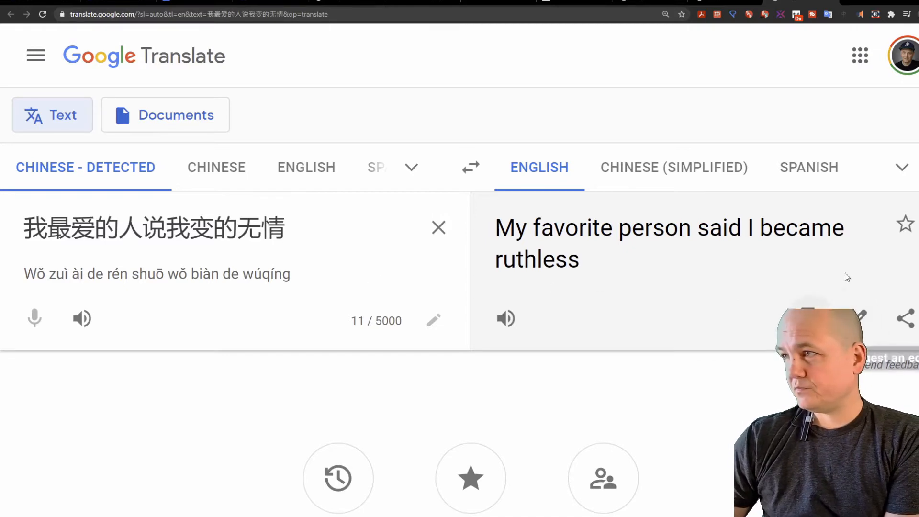
{"action": "left_click", "coordinate": [908, 232]}
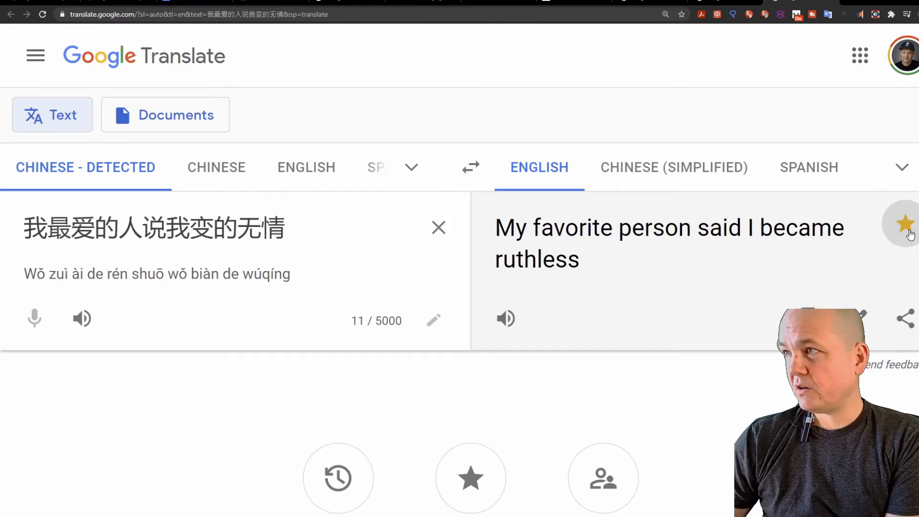
{"action": "left_click", "coordinate": [715, 2]}
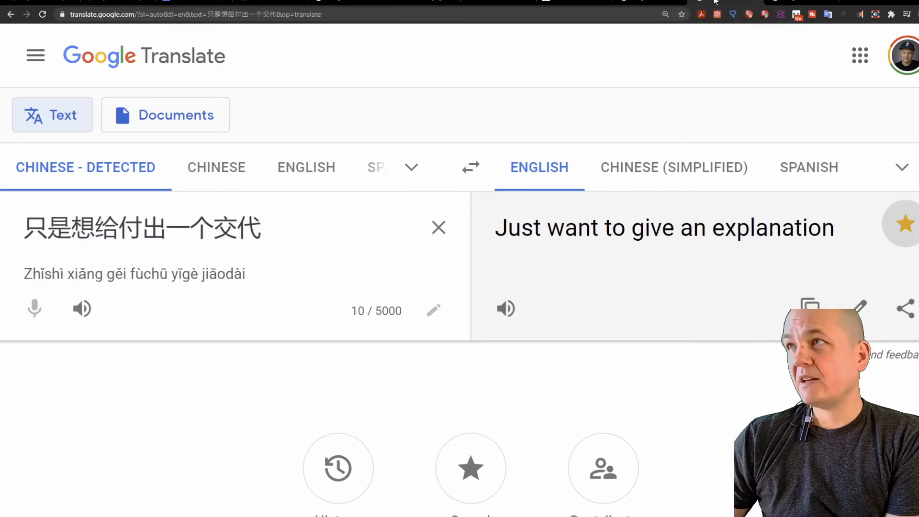
{"action": "left_click", "coordinate": [566, 1]}
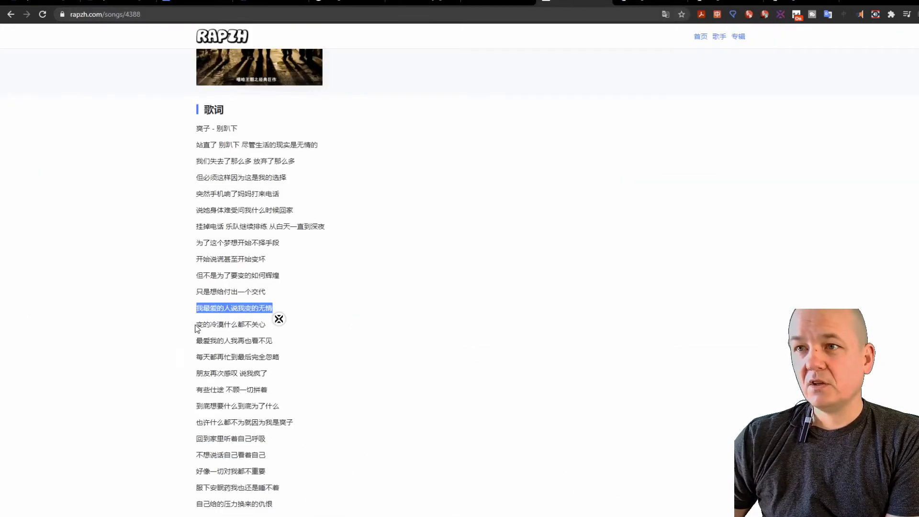
Step: Translate 变的冷漠什么都不关心 as "Become indifferent and don't care about anything" and star it
{"action": "left_click_drag", "start_coordinate": [197, 329], "coordinate": [263, 328]}
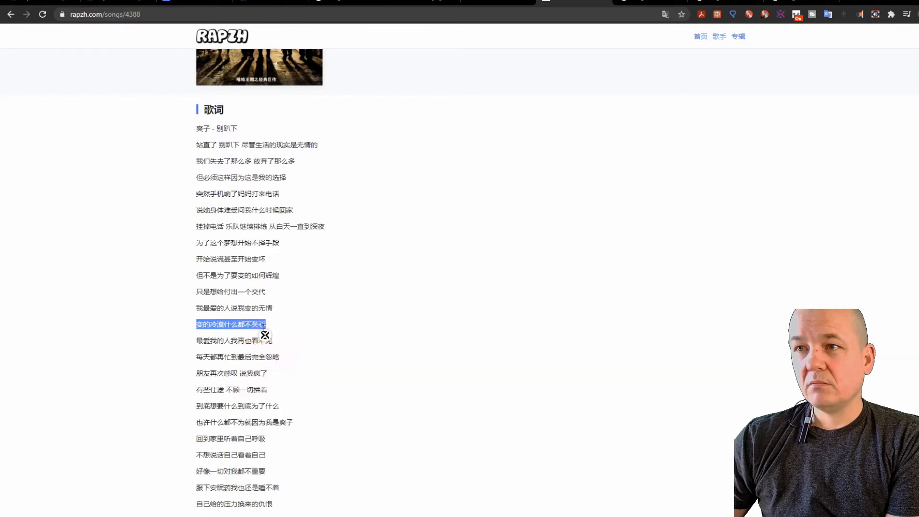
{"action": "right_click", "coordinate": [264, 328]}
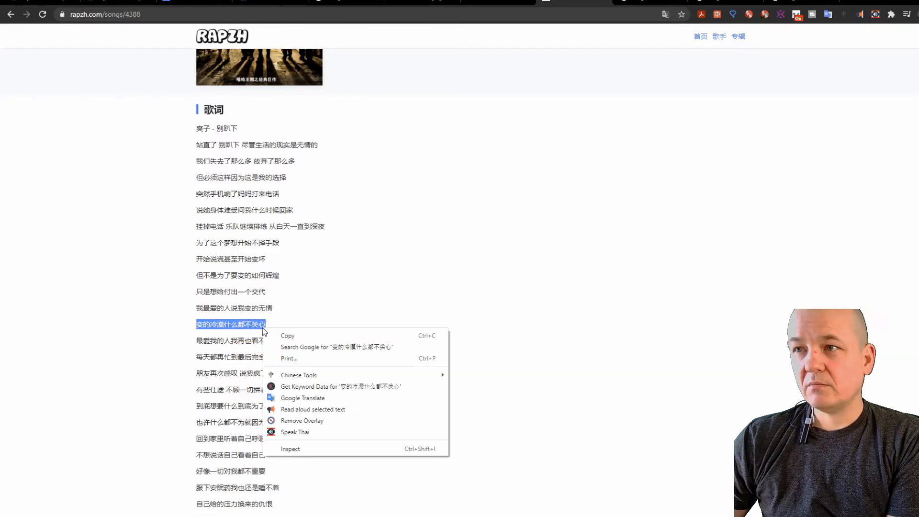
{"action": "left_click", "coordinate": [297, 398]}
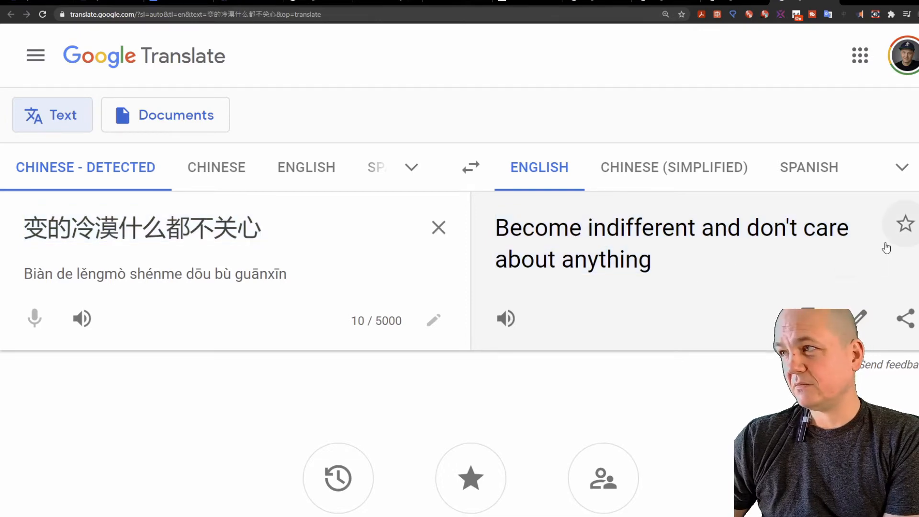
{"action": "left_click", "coordinate": [906, 225]}
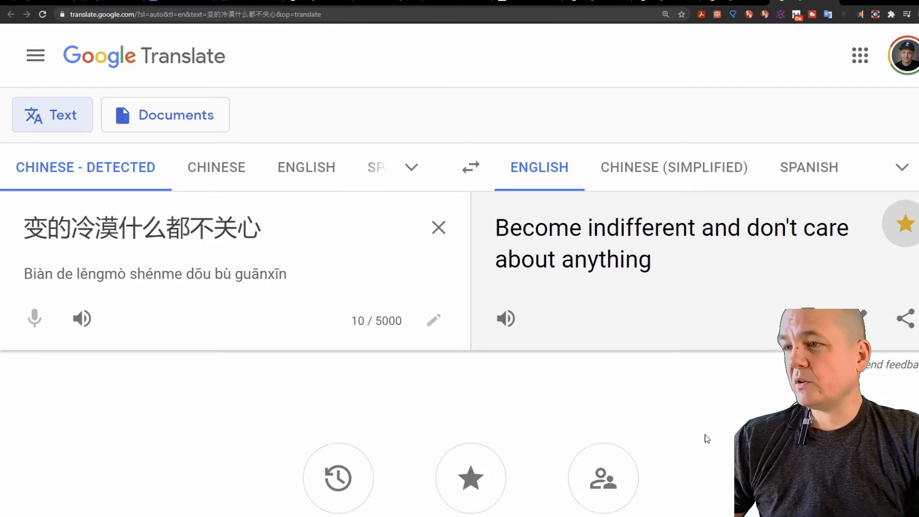
Step: Export all 399 saved Google Translate phrases to Google Sheets
{"action": "left_click", "coordinate": [486, 486]}
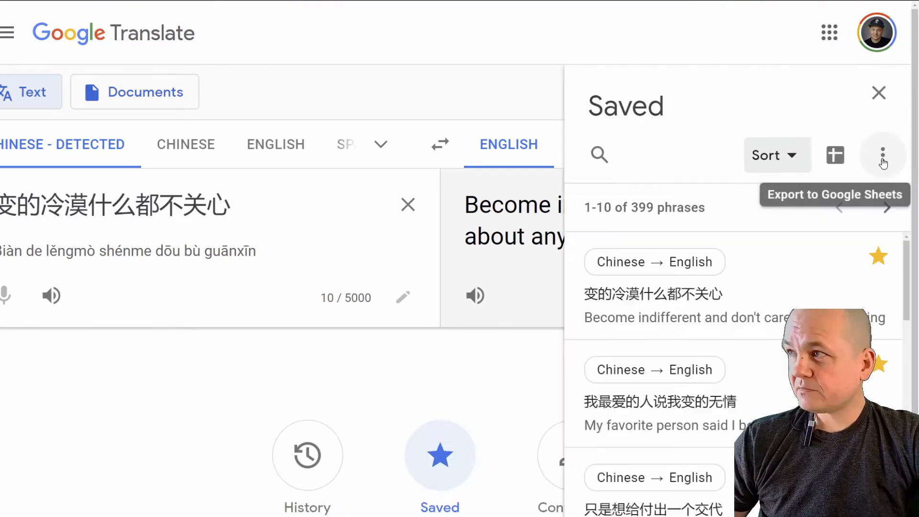
{"action": "left_click", "coordinate": [884, 158]}
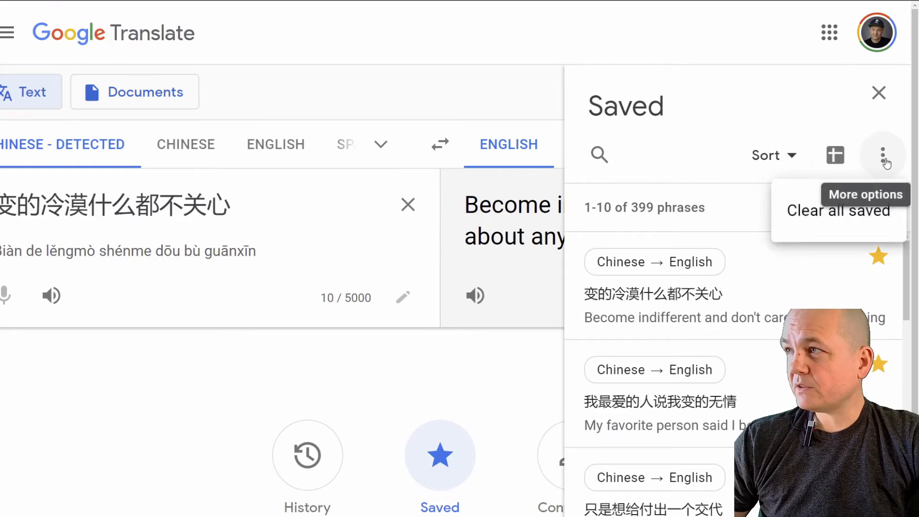
{"action": "left_click", "coordinate": [834, 157]}
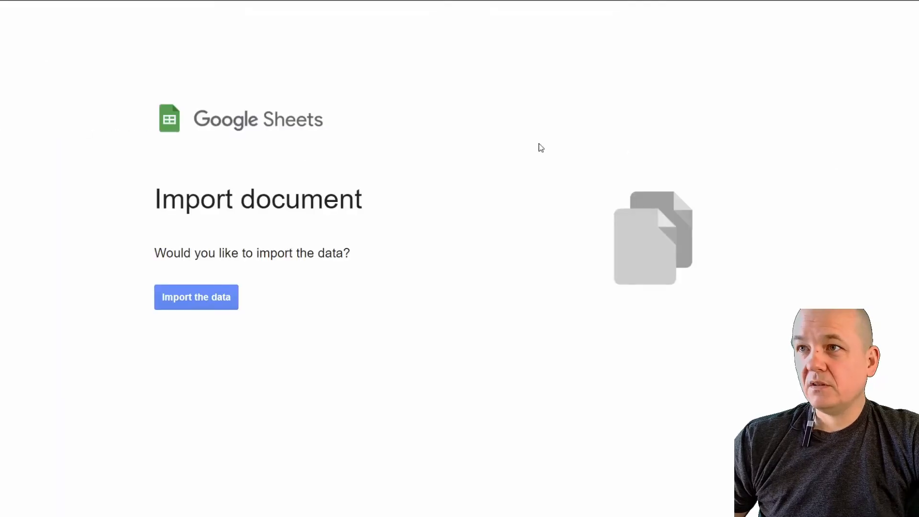
Step: Import the data to create the 'Saved translations' spreadsheet
{"action": "left_click", "coordinate": [200, 302]}
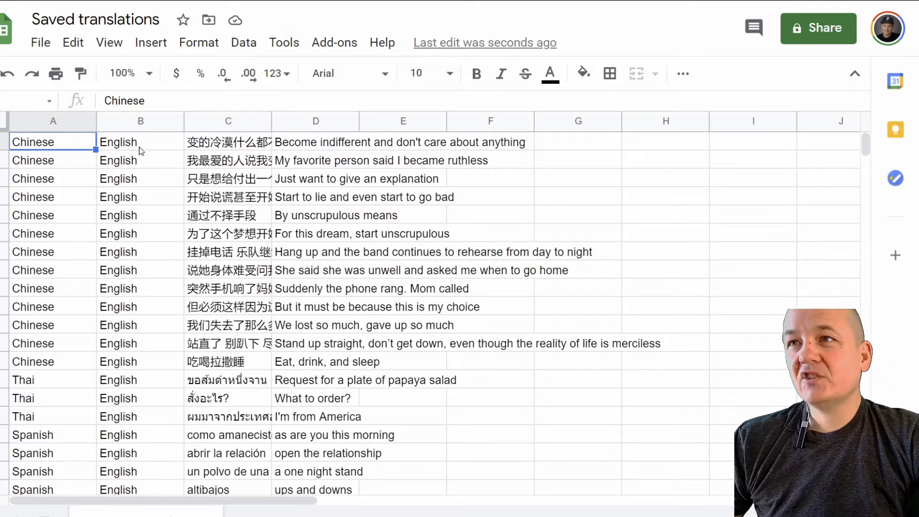
Step: Widen column C so the full Chinese lyric lines show, then scroll through the sheet
{"action": "left_click_drag", "start_coordinate": [271, 122], "coordinate": [435, 116]}
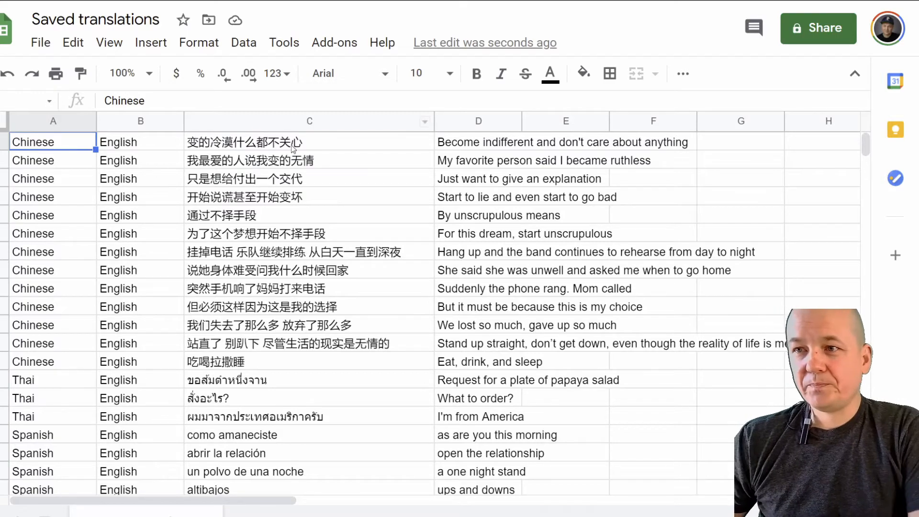
{"action": "scroll", "coordinate": [314, 159], "scroll_direction": "down", "scroll_amount": 7}
{"action": "scroll", "coordinate": [314, 160], "scroll_direction": "down", "scroll_amount": 8}
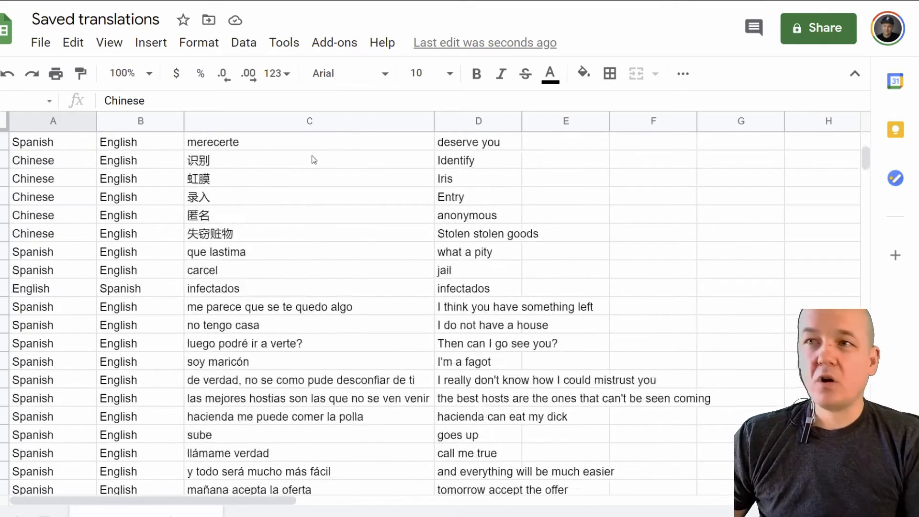
{"action": "scroll", "coordinate": [314, 159], "scroll_direction": "up", "scroll_amount": 15}
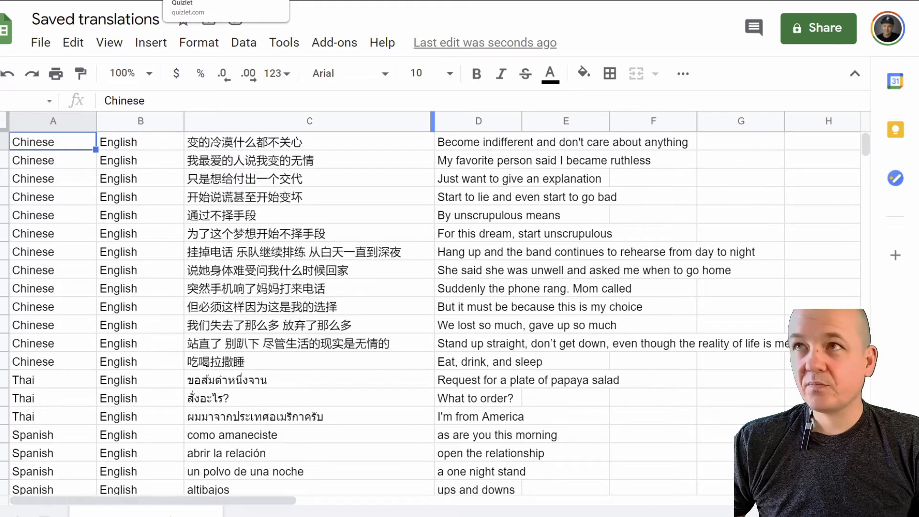
Step: Go to Quizlet home, browse Sets and the shuangzi test2 folder, and open the Create menu
{"action": "left_click", "coordinate": [225, 1]}
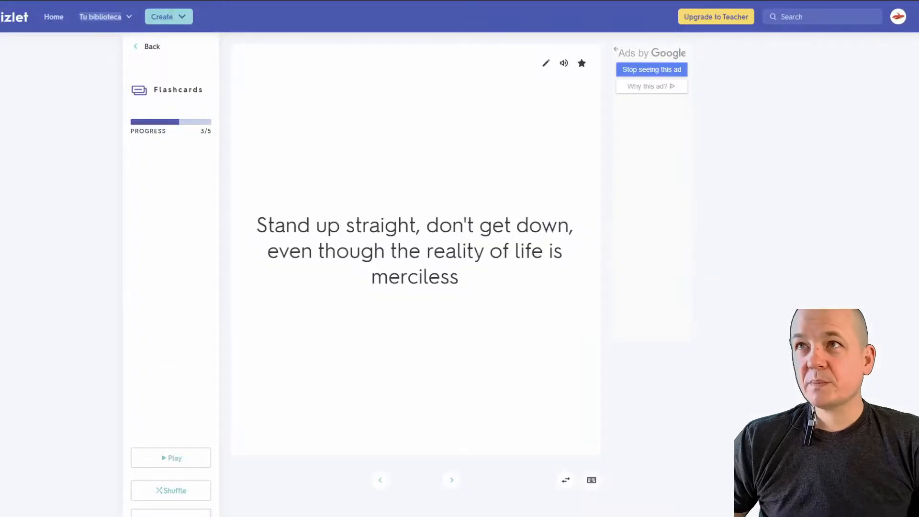
{"action": "left_click", "coordinate": [51, 21]}
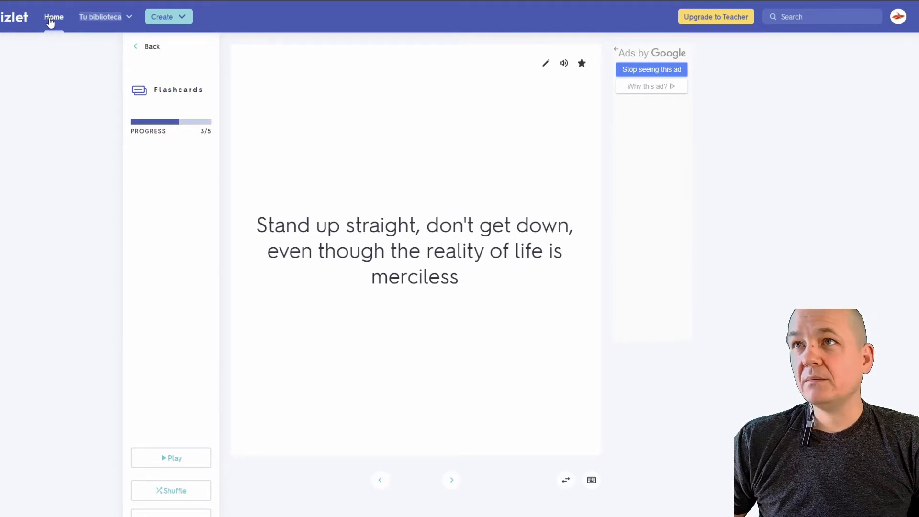
{"action": "left_click", "coordinate": [161, 20]}
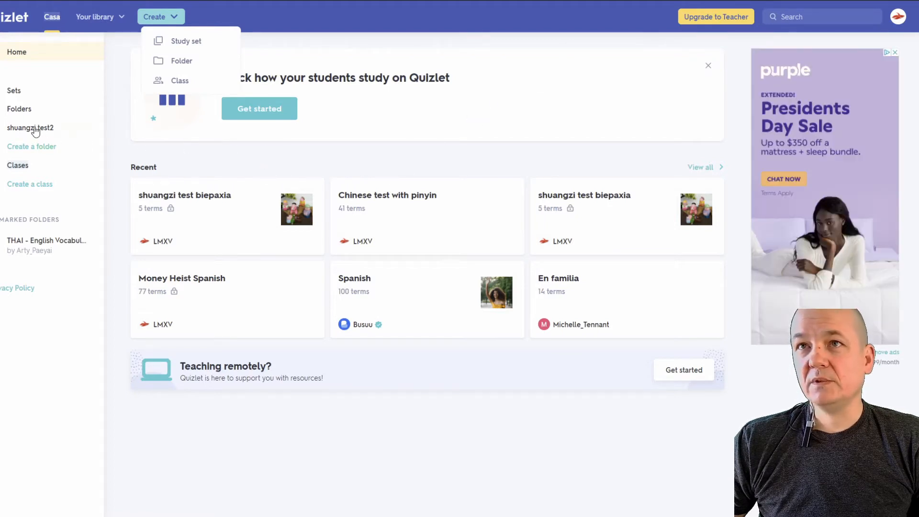
{"action": "left_click", "coordinate": [26, 94]}
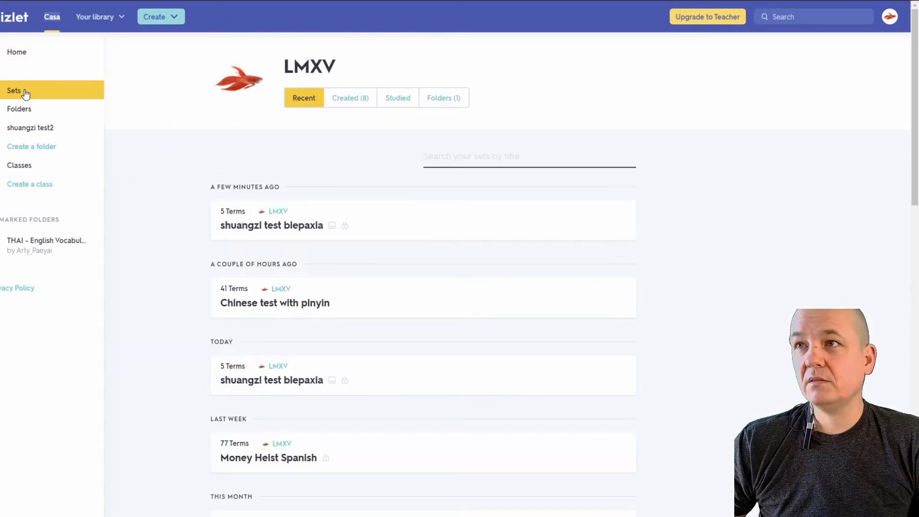
{"action": "left_click", "coordinate": [19, 109]}
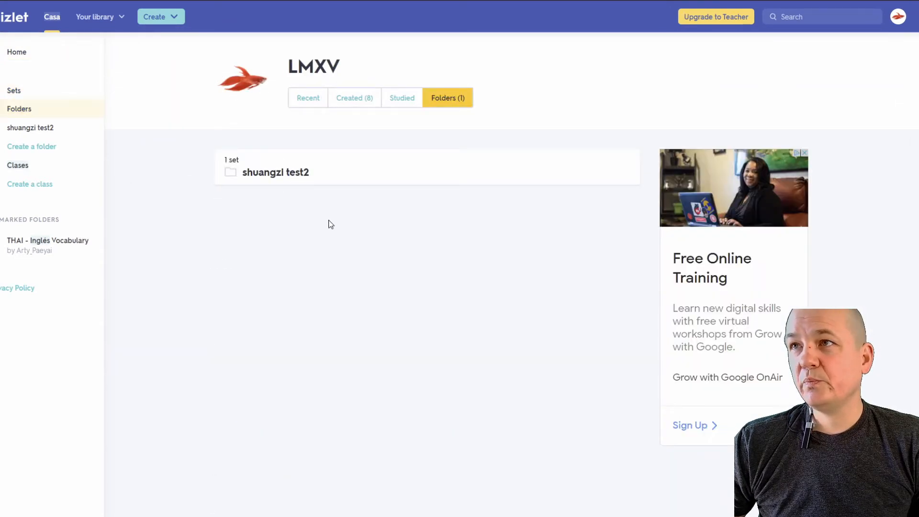
{"action": "left_click", "coordinate": [181, 19]}
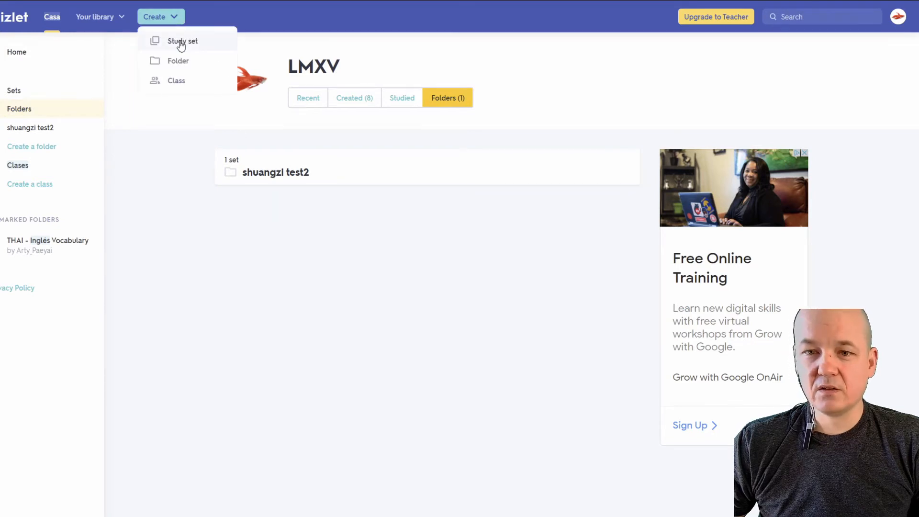
Step: Start a new study set and title it '爽子-别趴下' using pinyin input
{"action": "left_click", "coordinate": [181, 43]}
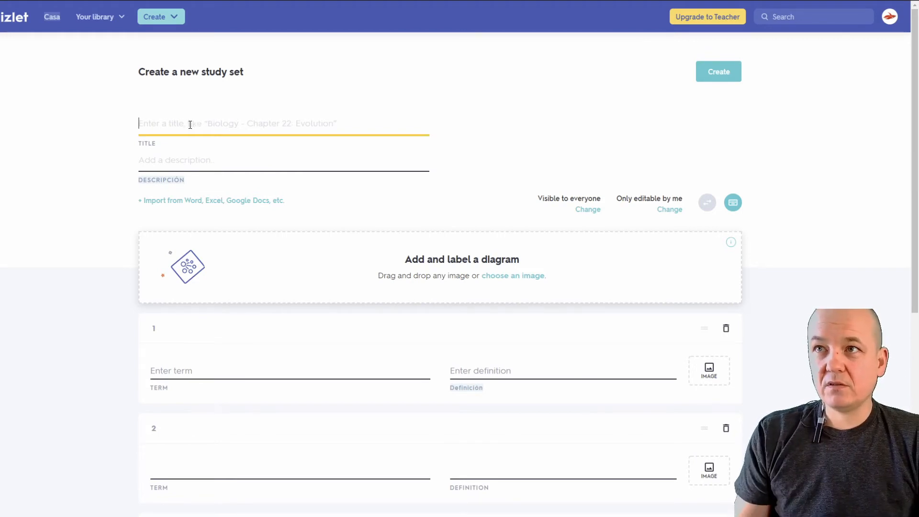
{"action": "type", "text": "shuangzi"}
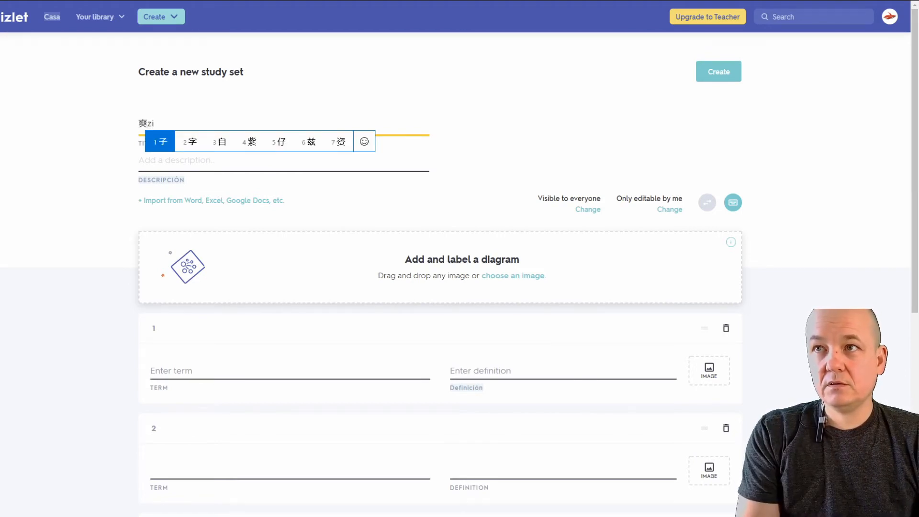
{"action": "key", "text": "space"}
{"action": "type", "text": "-"}
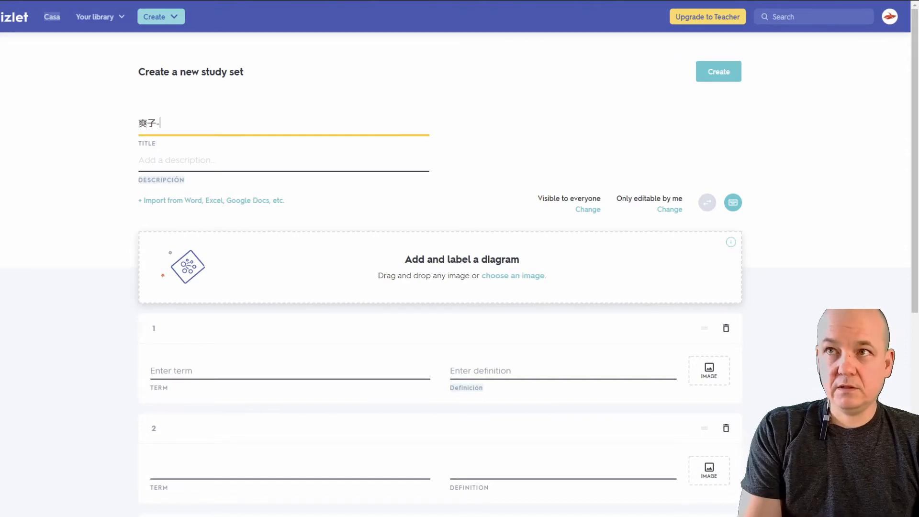
{"action": "type", "text": "biepaxia"}
{"action": "key", "text": "space"}
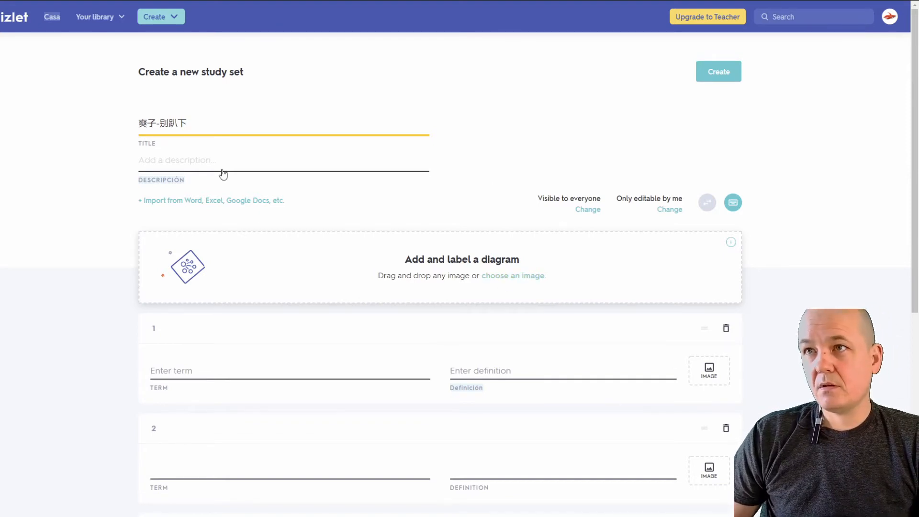
Step: Enter 'MV Lyrics' as the set description
{"action": "left_click", "coordinate": [183, 158]}
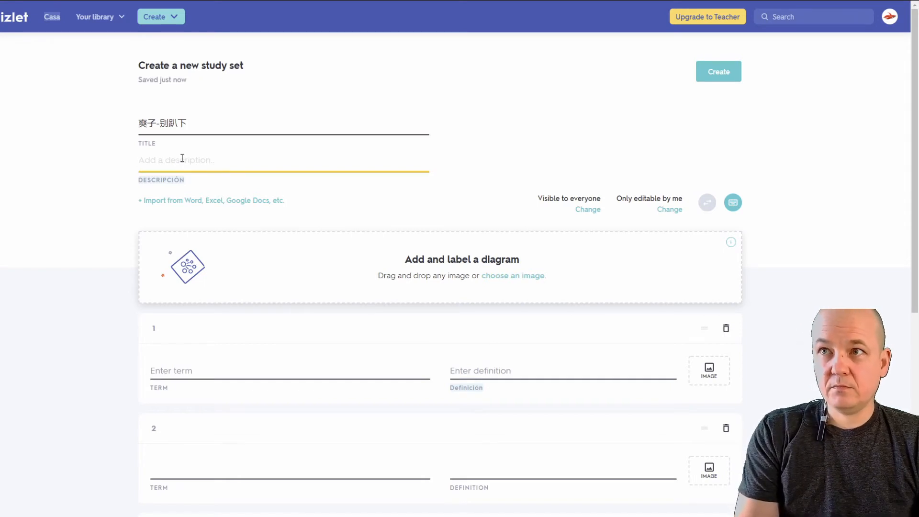
{"action": "type", "text": "MV Lyrics"}
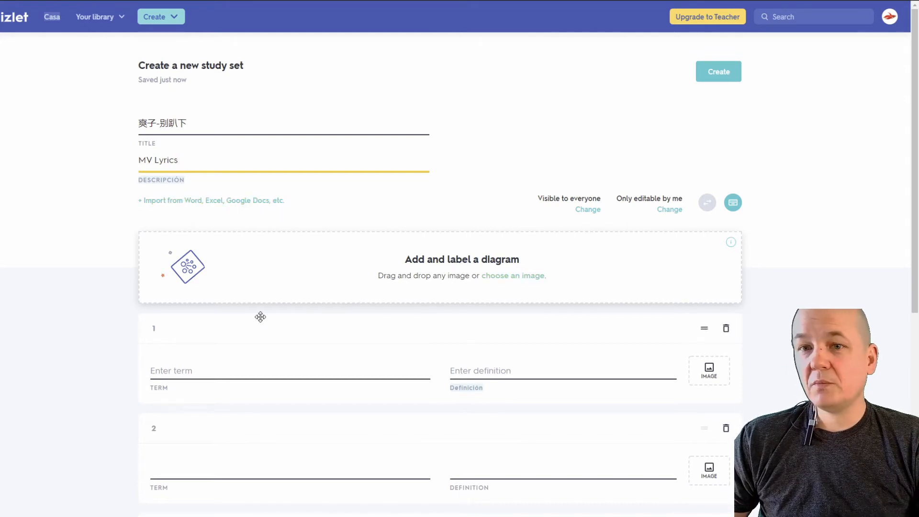
{"action": "scroll", "coordinate": [287, 316], "scroll_direction": "down", "scroll_amount": 5}
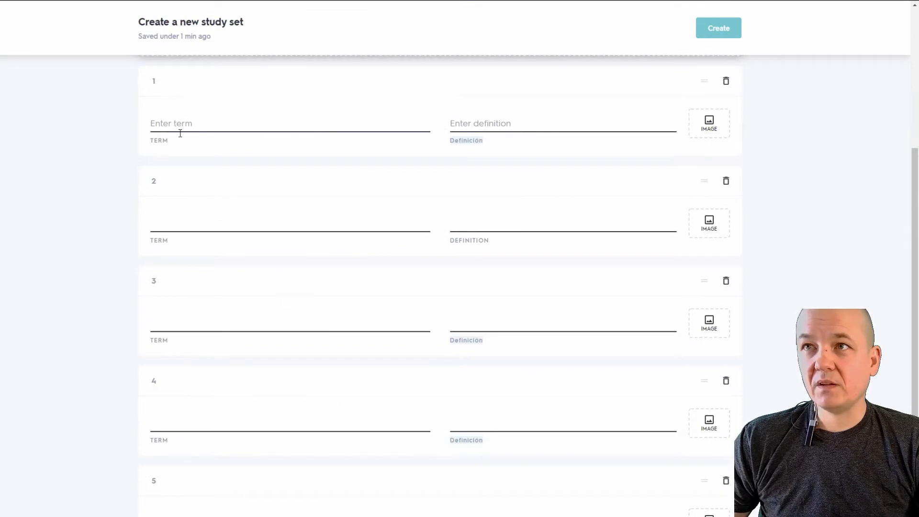
{"action": "scroll", "coordinate": [470, 269], "scroll_direction": "up", "scroll_amount": 5}
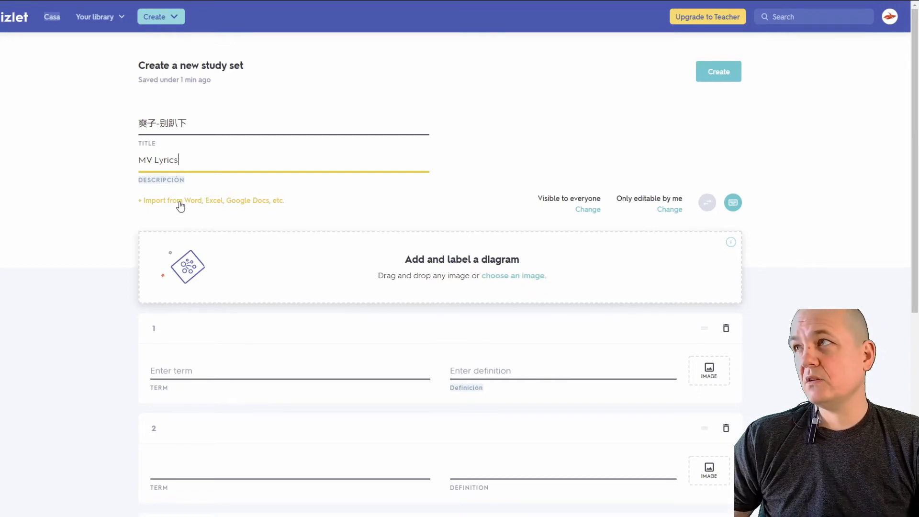
Step: Open the Import from Word, Excel, Google Docs panel for pasting term–definition data
{"action": "left_click", "coordinate": [180, 206]}
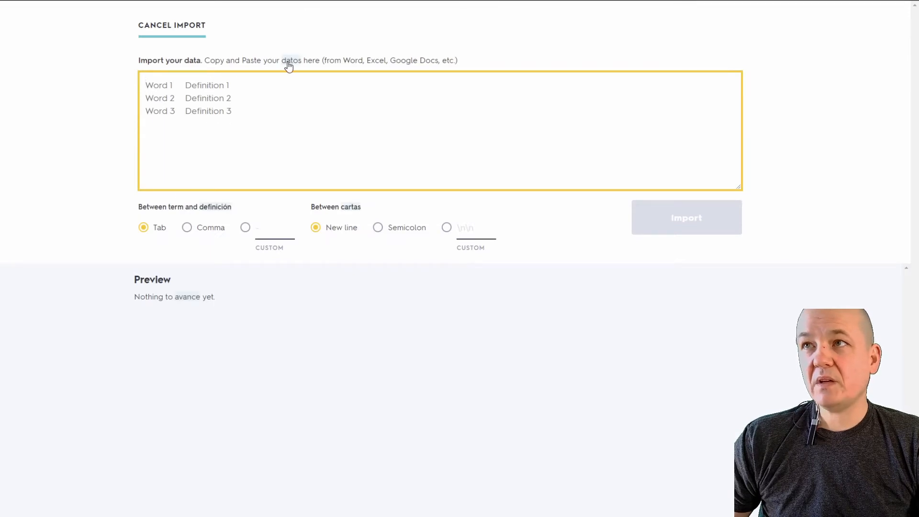
{"action": "mouse_move", "coordinate": [291, 64]}
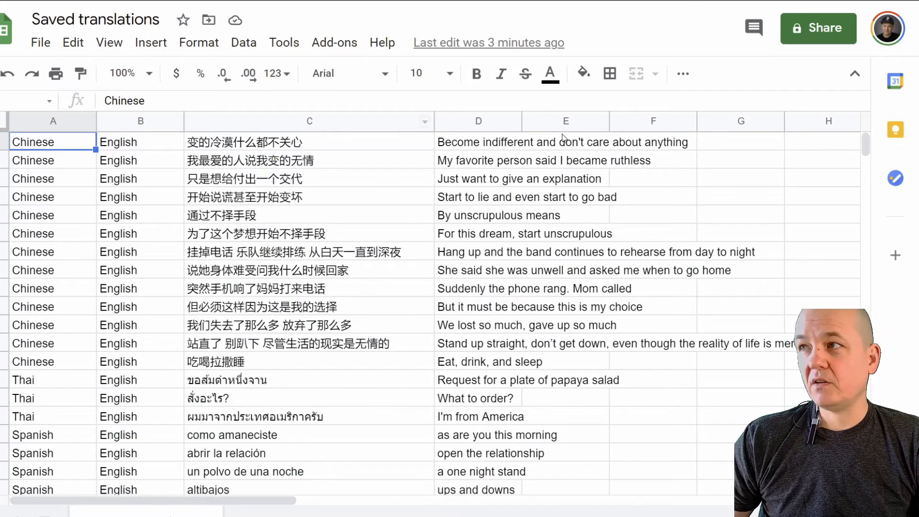
Step: Widen column D and copy the 13 Chinese lines with translations in C1:D13
{"action": "left_click_drag", "start_coordinate": [520, 127], "coordinate": [781, 121]}
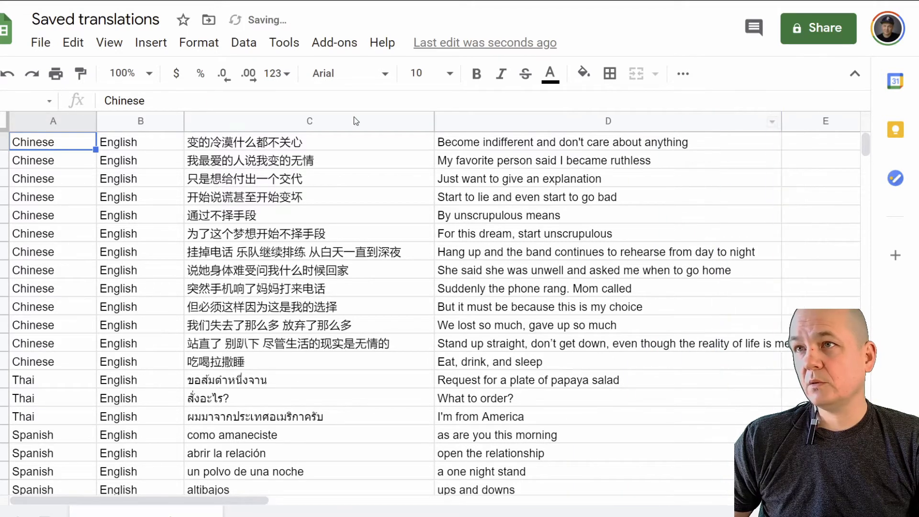
{"action": "left_click", "coordinate": [195, 144]}
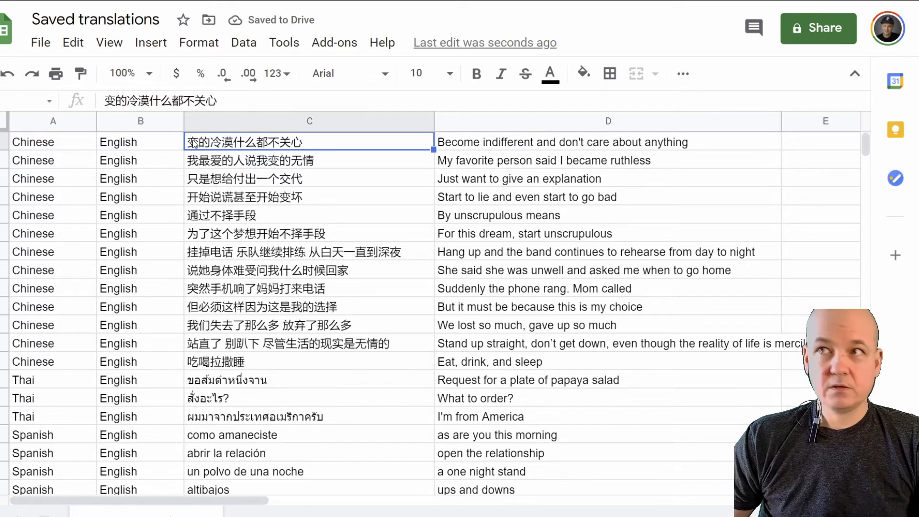
{"action": "left_click", "coordinate": [485, 366], "text": "shift"}
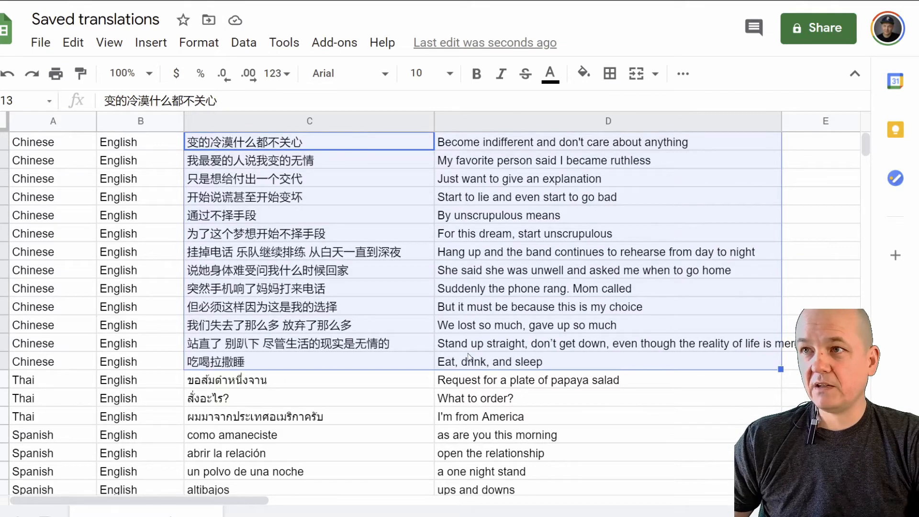
{"action": "right_click", "coordinate": [248, 175]}
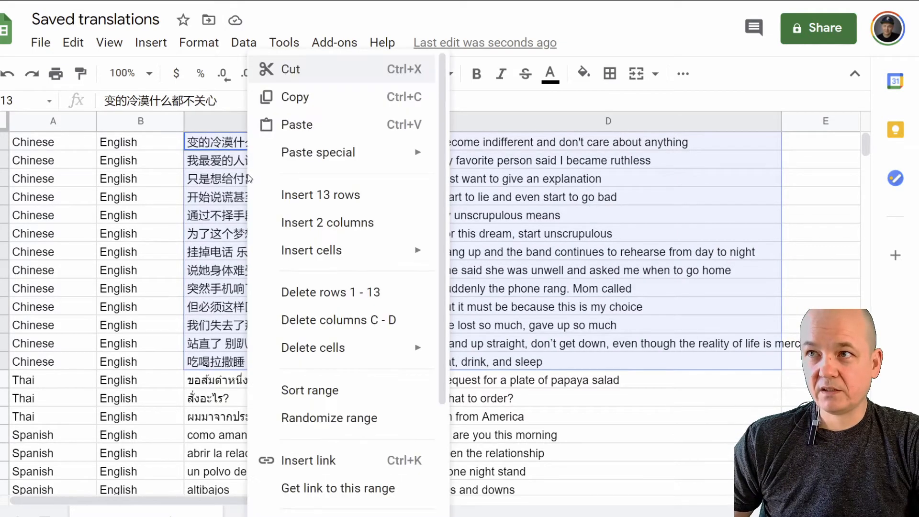
{"action": "left_click", "coordinate": [292, 102]}
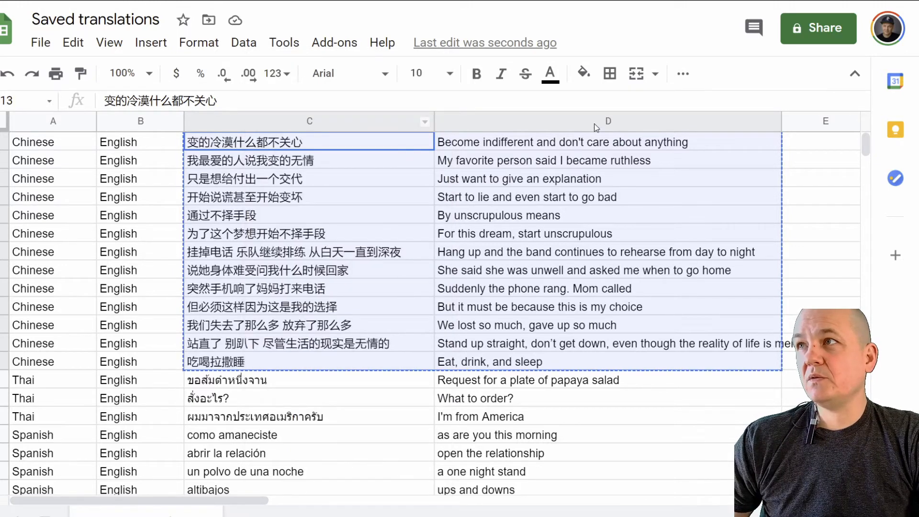
{"action": "key", "text": "ctrl+shift+Tab"}
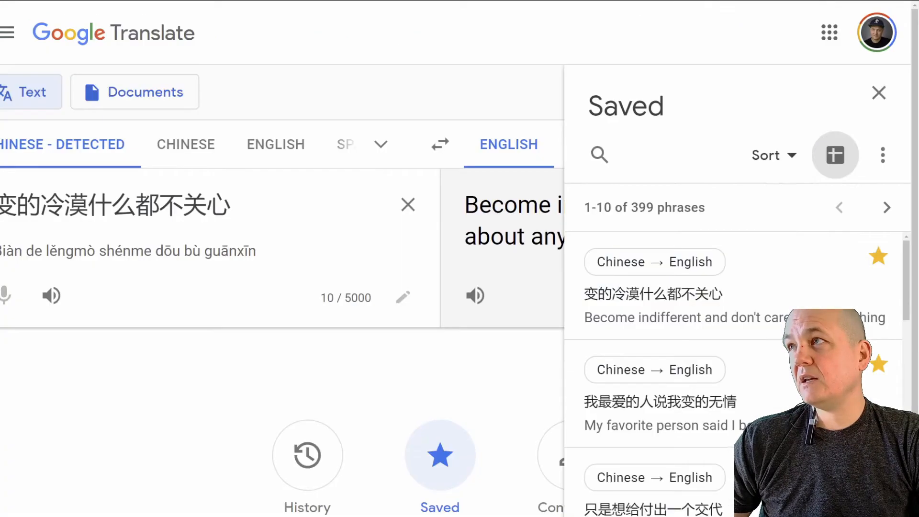
Step: Load the saved phrase 我最爱的人说我变的无情 into Google Translate
{"action": "left_click", "coordinate": [661, 401]}
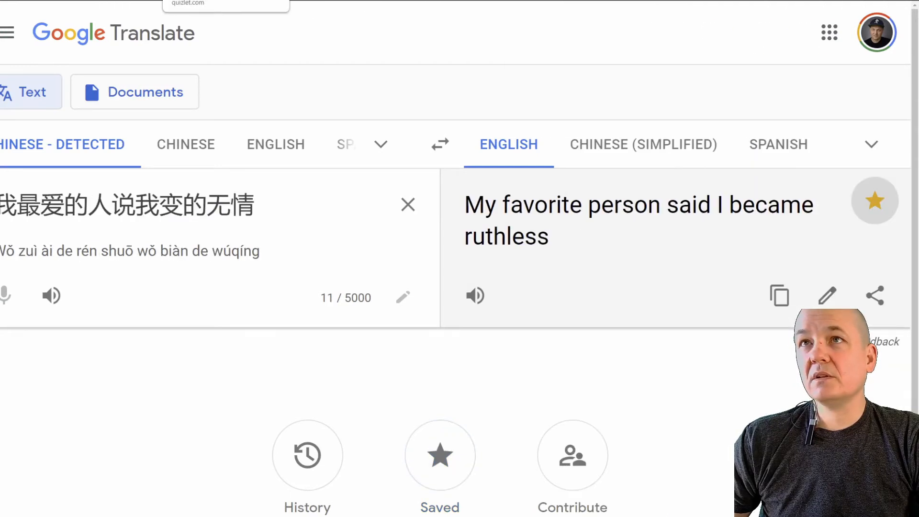
{"action": "key", "text": "ctrl+Tab"}
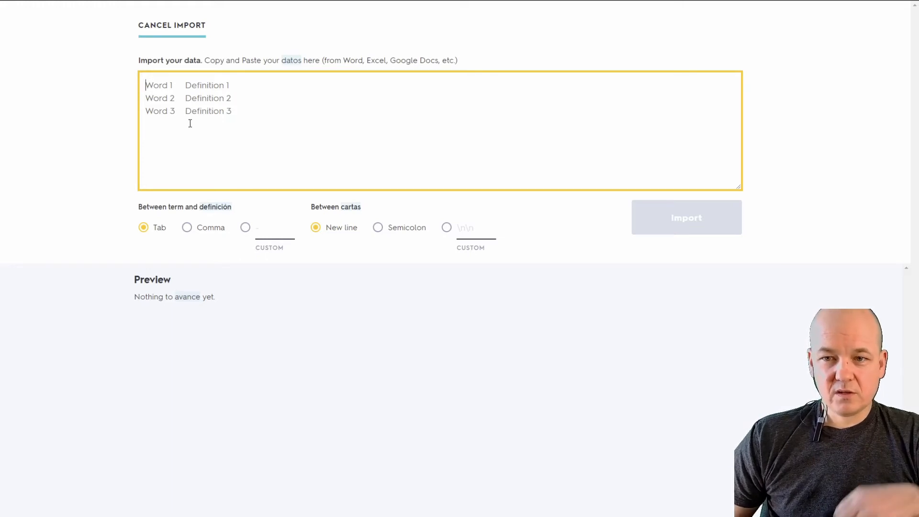
Step: Paste the copied lyric lines into the import box and review the 13-card preview
{"action": "right_click", "coordinate": [146, 84]}
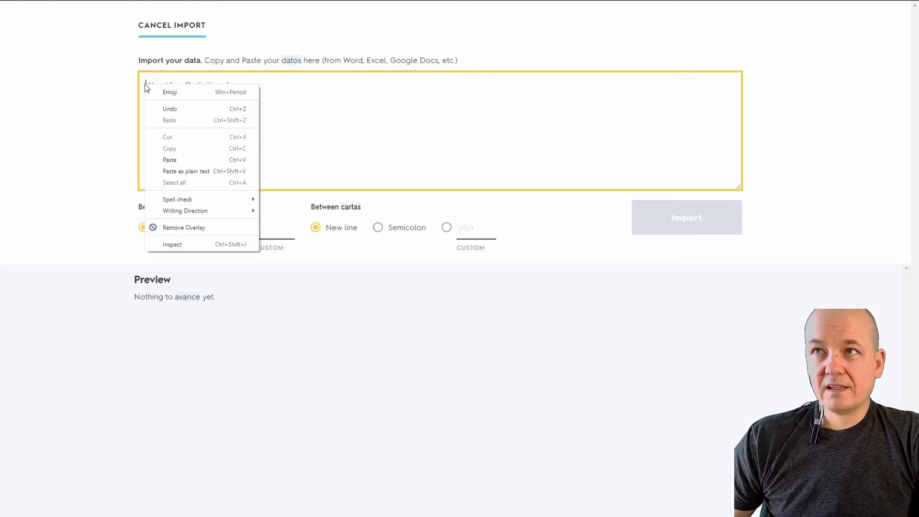
{"action": "left_click", "coordinate": [169, 160]}
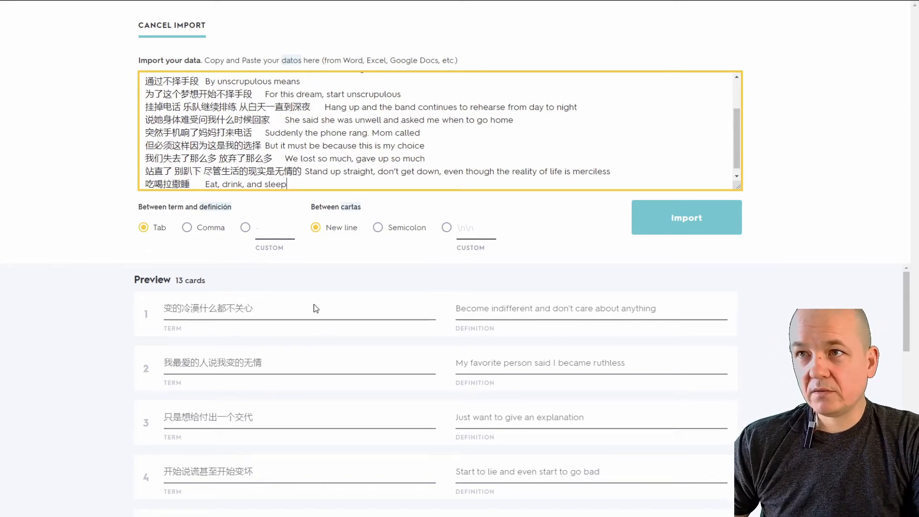
{"action": "scroll", "coordinate": [315, 308], "scroll_direction": "down", "scroll_amount": 3}
{"action": "scroll", "coordinate": [314, 308], "scroll_direction": "up", "scroll_amount": 3}
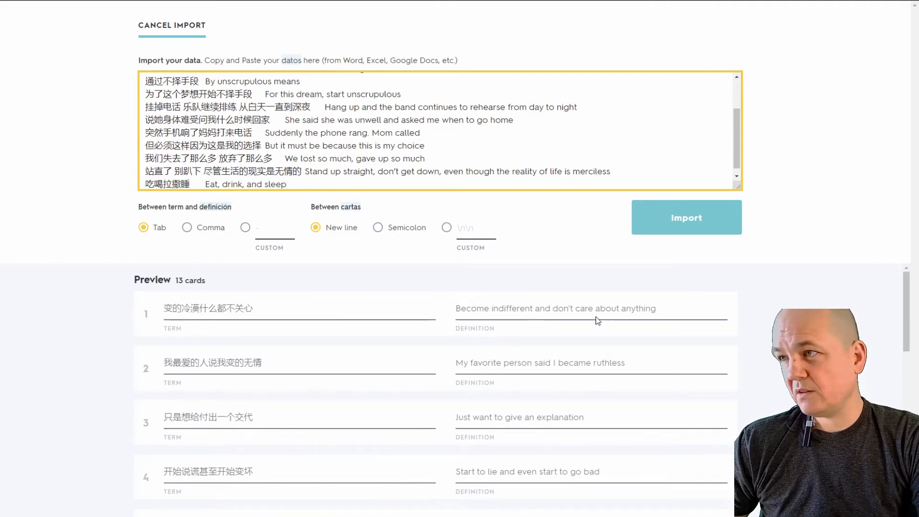
{"action": "scroll", "coordinate": [628, 388], "scroll_direction": "down", "scroll_amount": 2}
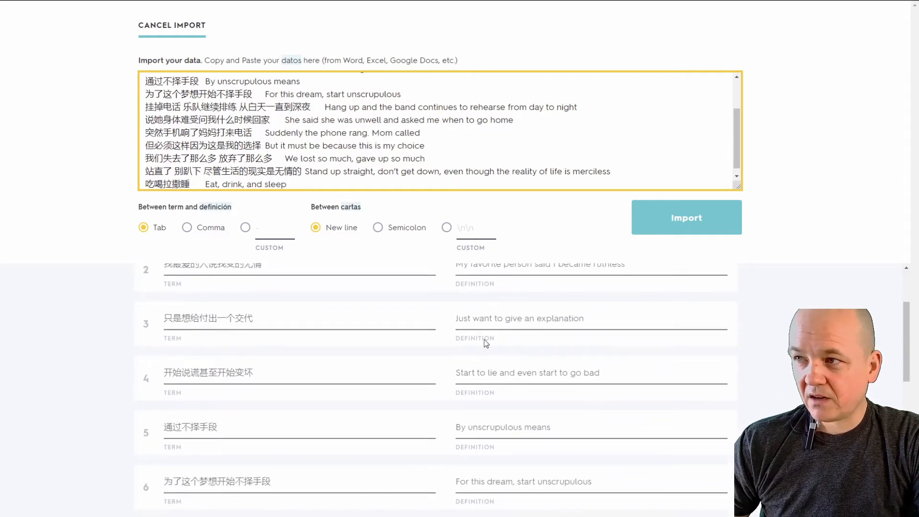
{"action": "left_click", "coordinate": [484, 321]}
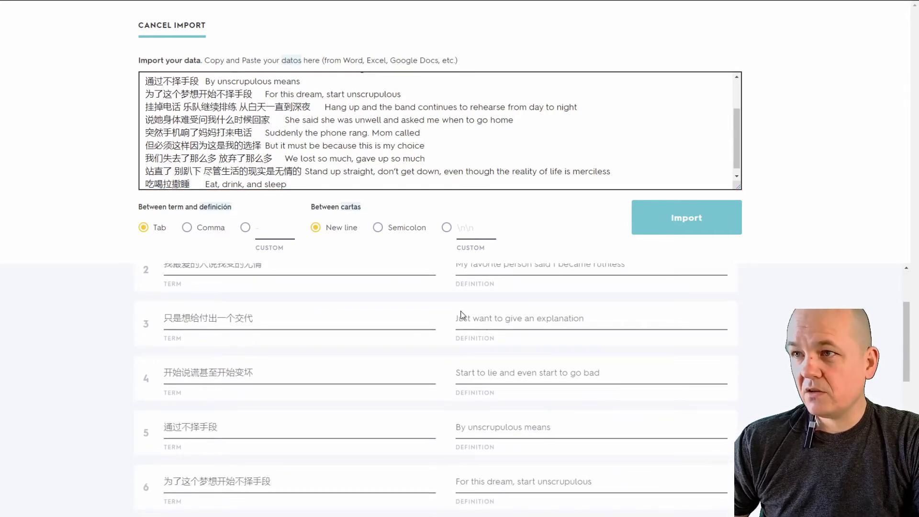
{"action": "scroll", "coordinate": [414, 367], "scroll_direction": "down", "scroll_amount": 5}
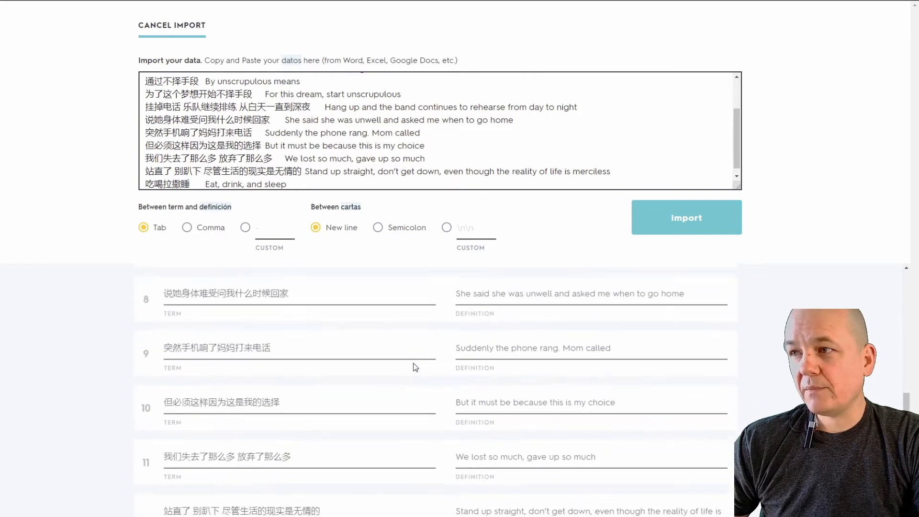
{"action": "scroll", "coordinate": [415, 367], "scroll_direction": "down", "scroll_amount": 2}
{"action": "scroll", "coordinate": [408, 370], "scroll_direction": "up", "scroll_amount": 5}
{"action": "scroll", "coordinate": [407, 369], "scroll_direction": "down", "scroll_amount": 5}
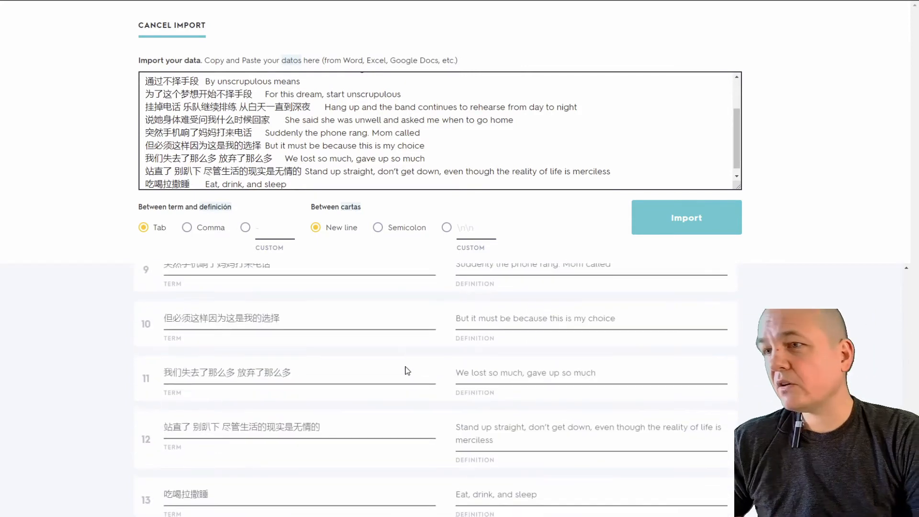
{"action": "scroll", "coordinate": [408, 371], "scroll_direction": "up", "scroll_amount": 3}
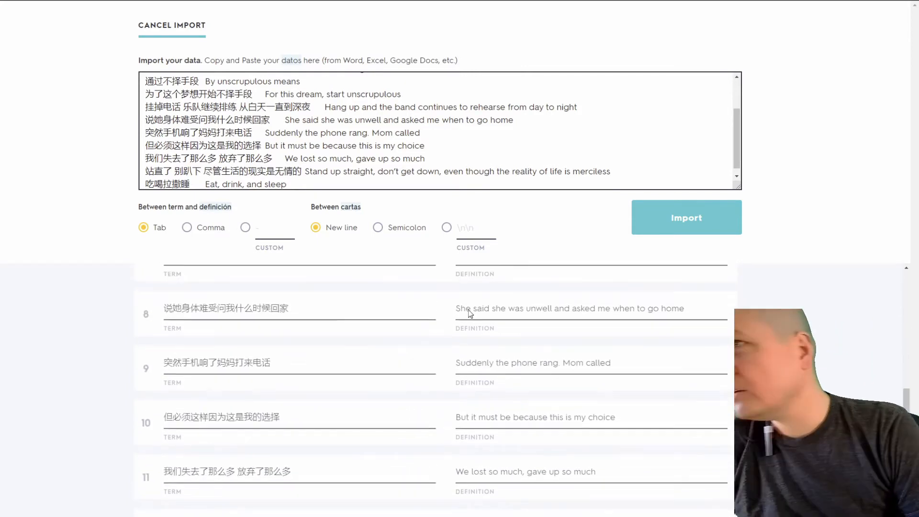
Step: Import the pasted data to create 13 Chinese–English term cards
{"action": "left_click", "coordinate": [682, 225]}
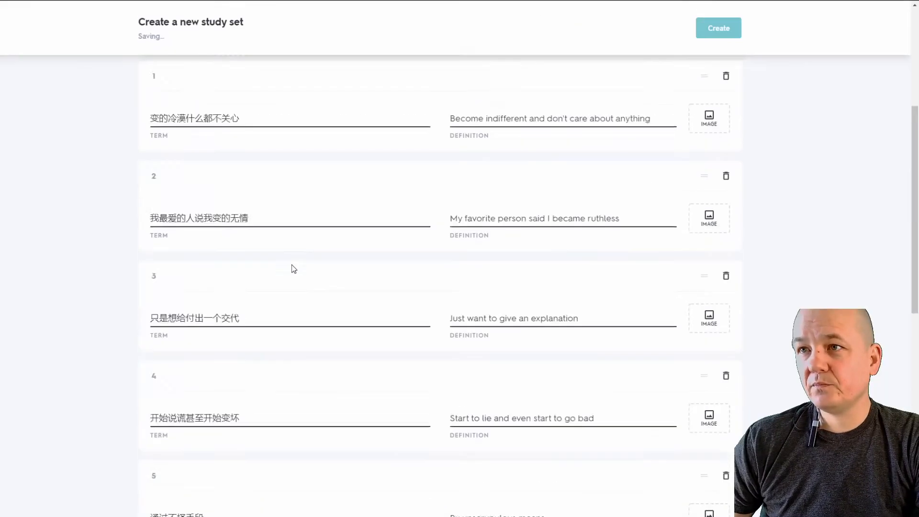
{"action": "scroll", "coordinate": [291, 265], "scroll_direction": "down", "scroll_amount": 5}
{"action": "scroll", "coordinate": [289, 259], "scroll_direction": "up", "scroll_amount": 4}
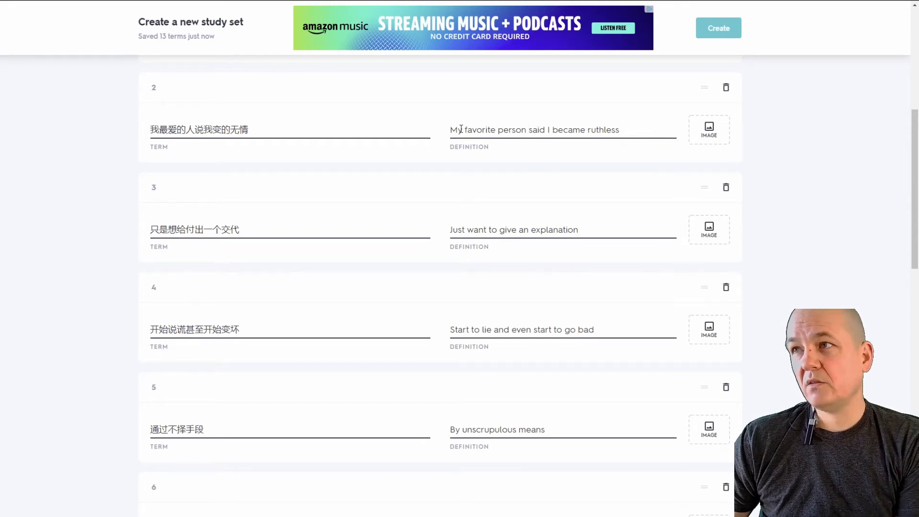
Step: Replace card 2's opening definition words so it reads 'The person I love the most says I've become ruthless'
{"action": "left_click_drag", "start_coordinate": [451, 130], "coordinate": [589, 134]}
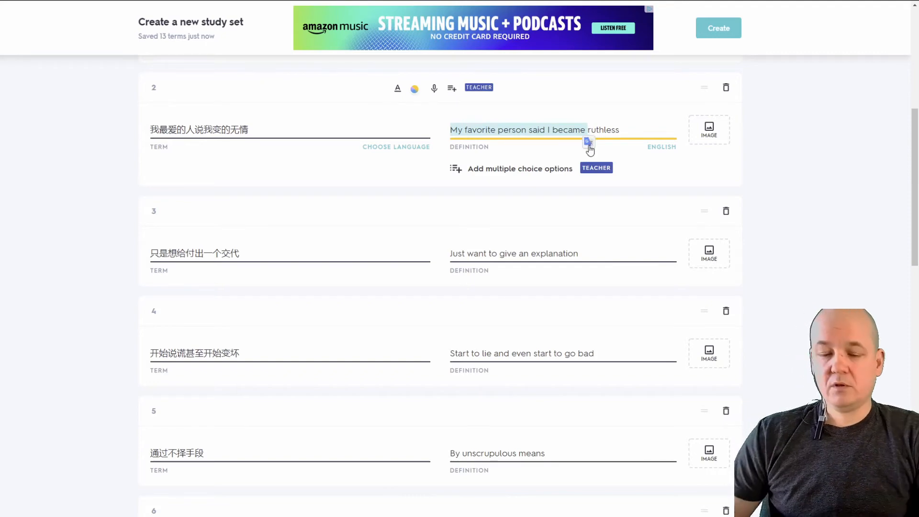
{"action": "type", "text": "The"}
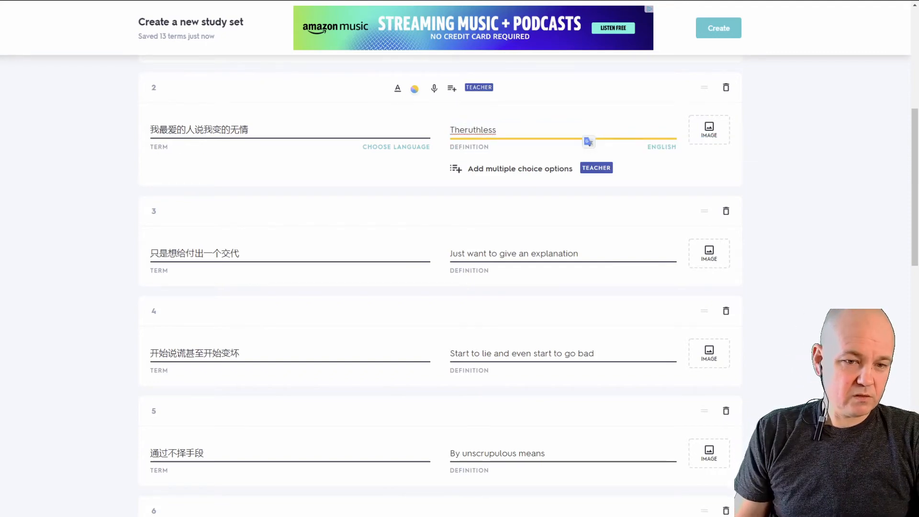
{"action": "type", "text": " pep"}
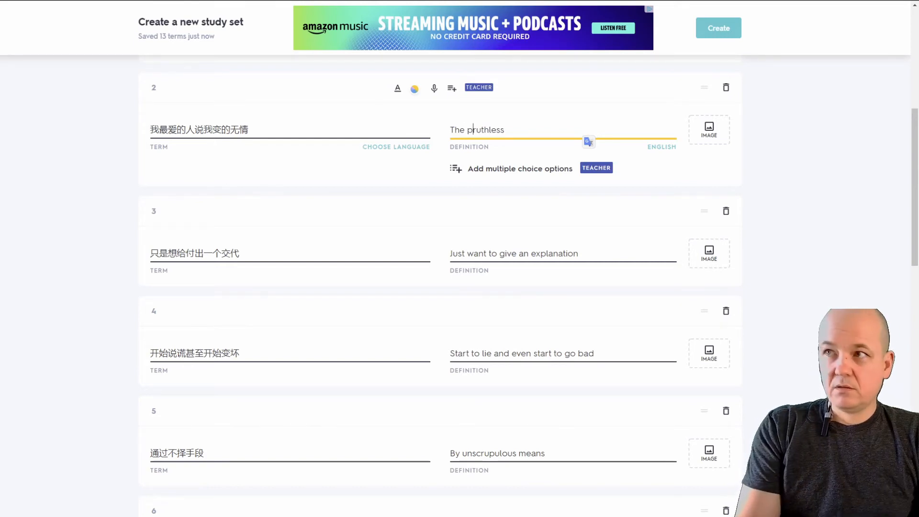
{"action": "key", "text": "BackSpace"}
{"action": "type", "text": "rson "}
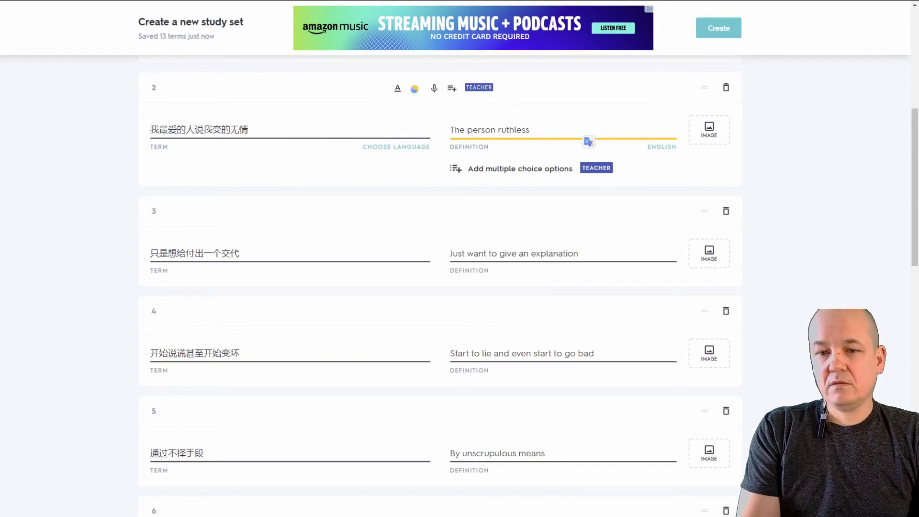
{"action": "type", "text": "I love the most"}
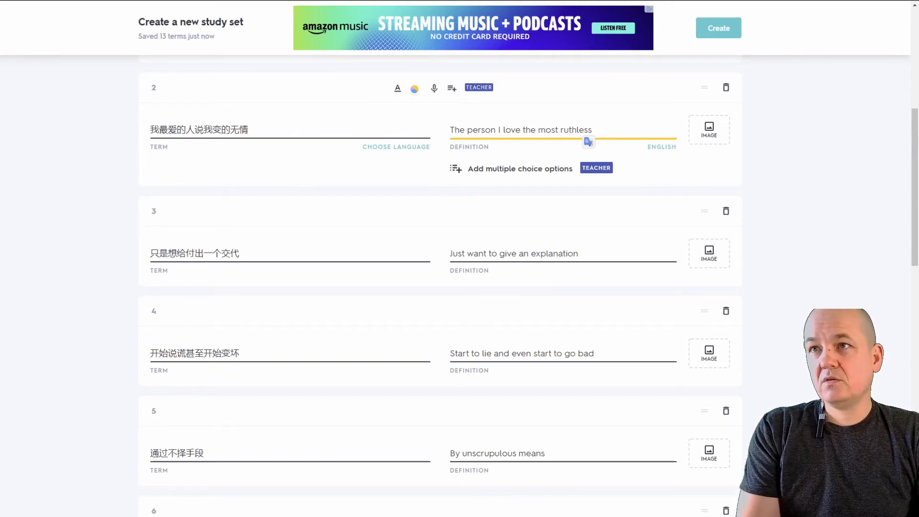
{"action": "type", "text": " says "}
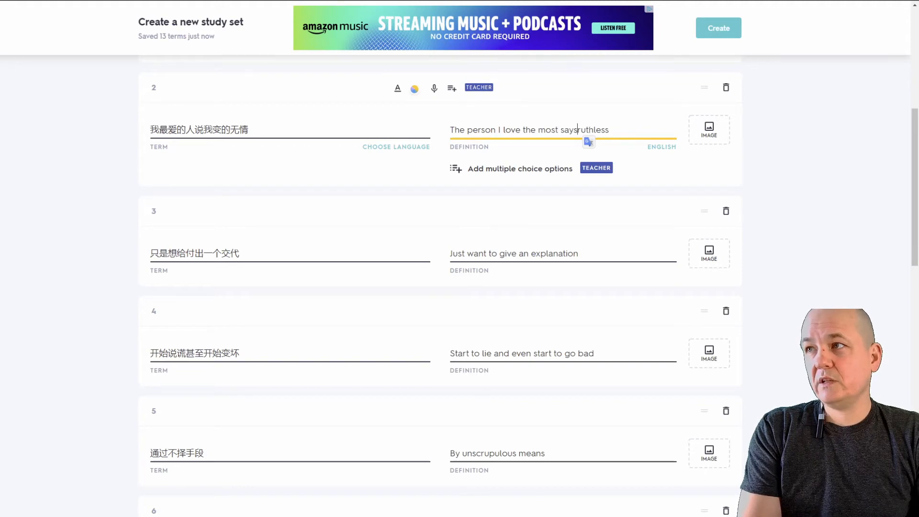
{"action": "type", "text": "I've become"}
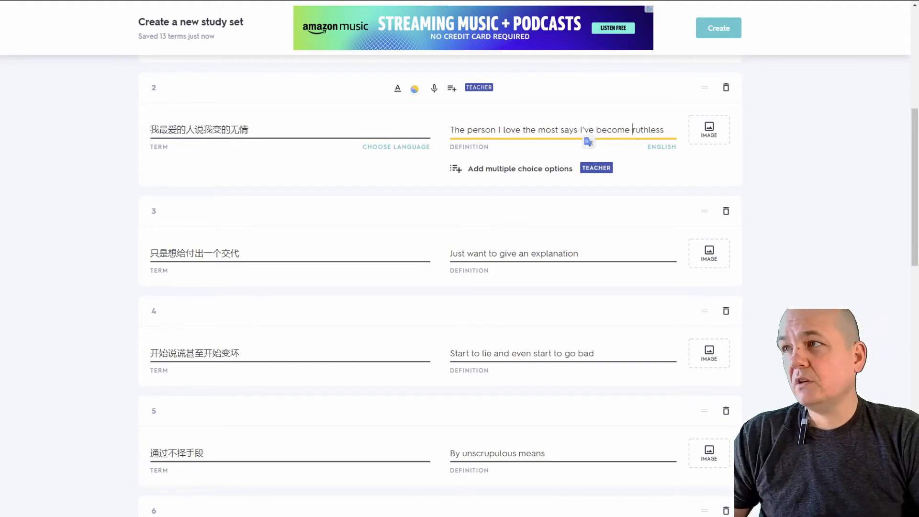
{"action": "left_click", "coordinate": [557, 299]}
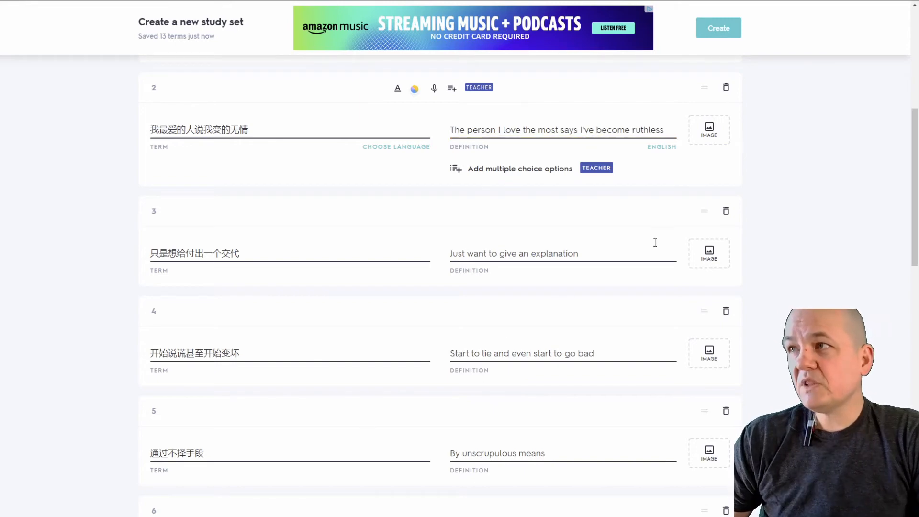
Step: Attach a suggested image to card 13, 吃喝拉撒睡 ('Eat, drink, and sleep')
{"action": "left_click", "coordinate": [711, 134]}
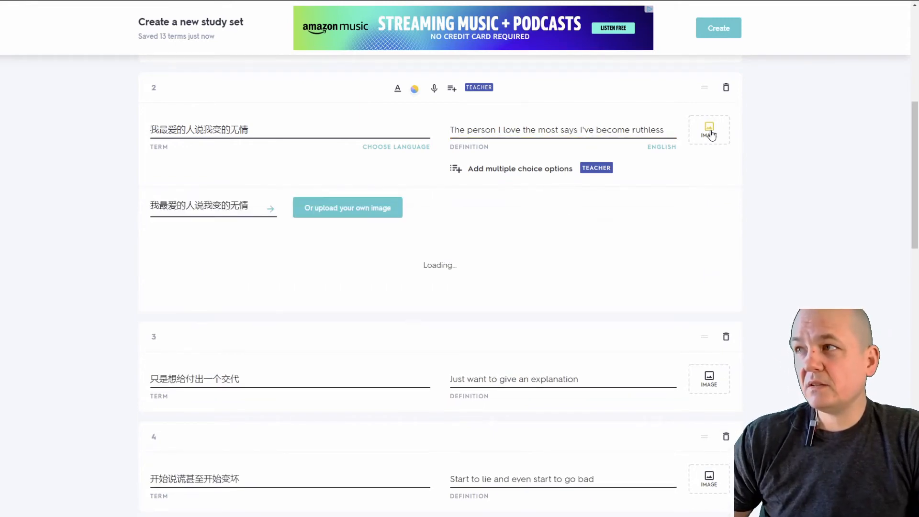
{"action": "left_click", "coordinate": [711, 132]}
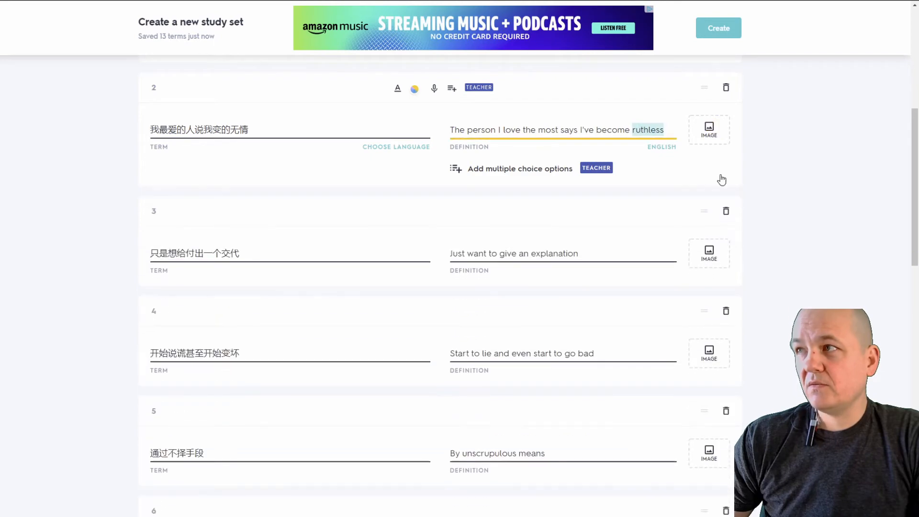
{"action": "scroll", "coordinate": [716, 219], "scroll_direction": "down", "scroll_amount": 15}
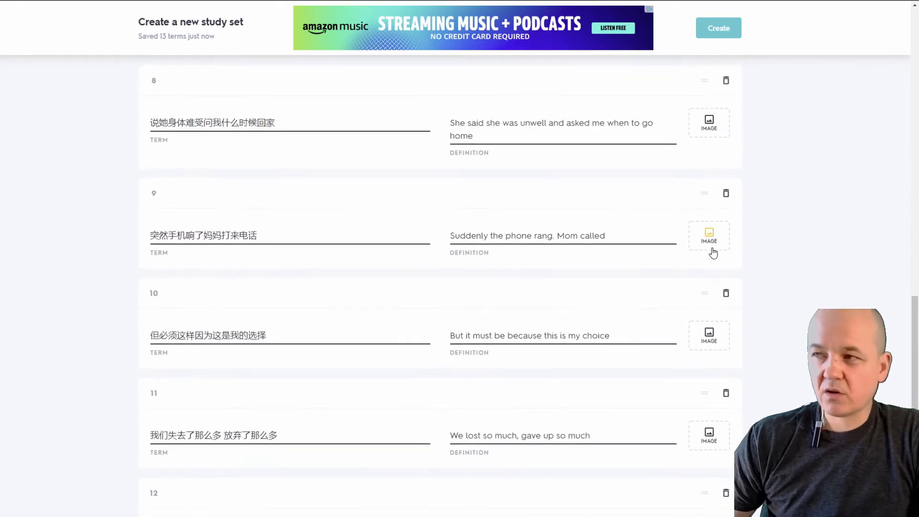
{"action": "scroll", "coordinate": [689, 269], "scroll_direction": "down", "scroll_amount": 2}
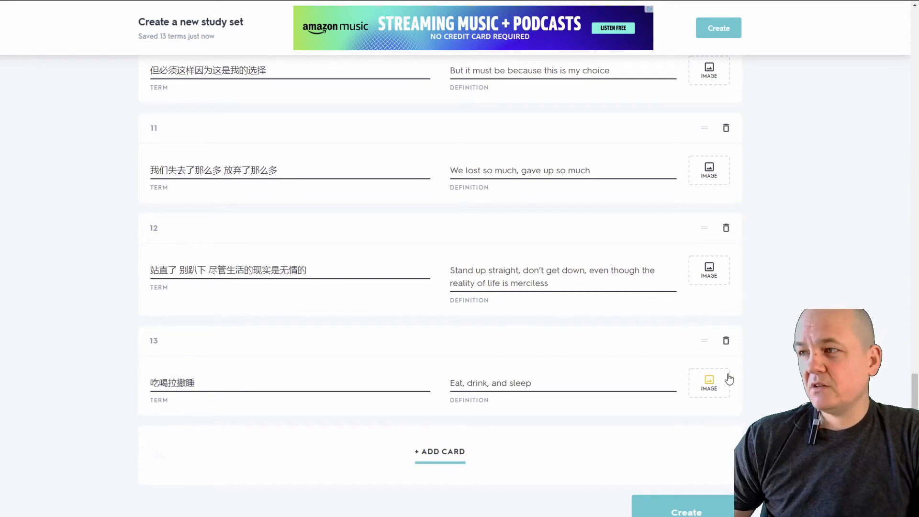
{"action": "left_click", "coordinate": [708, 387]}
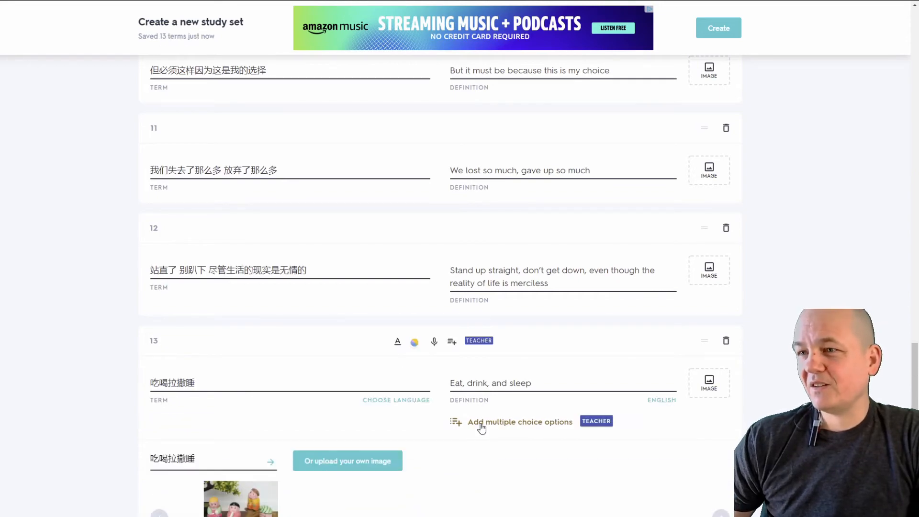
{"action": "scroll", "coordinate": [452, 384], "scroll_direction": "down", "scroll_amount": 3}
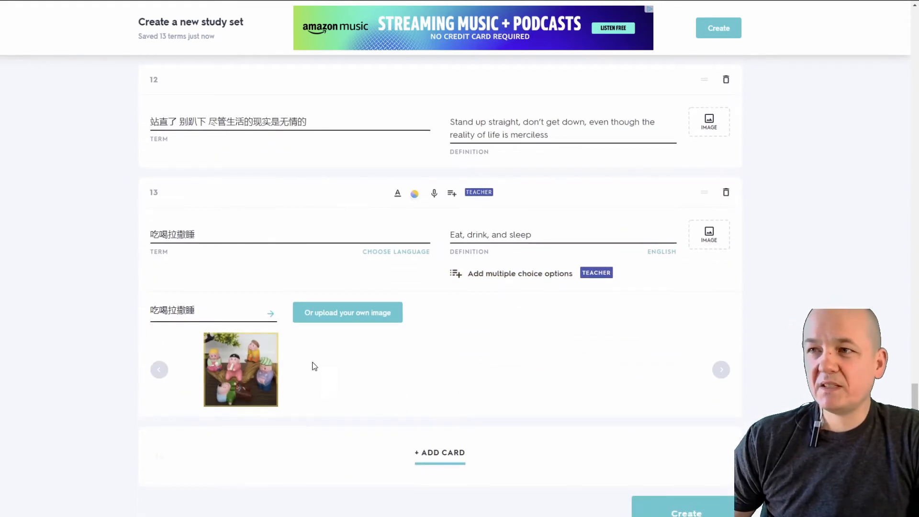
{"action": "left_click", "coordinate": [239, 367]}
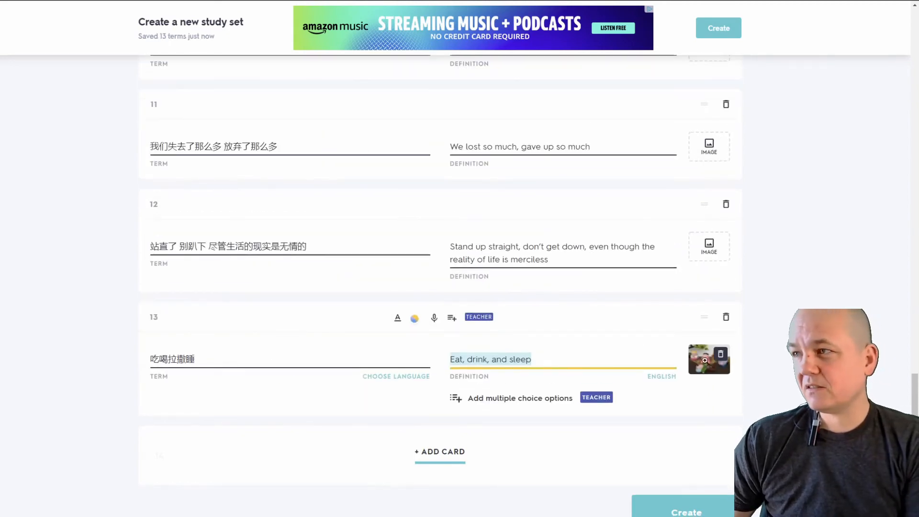
{"action": "scroll", "coordinate": [589, 326], "scroll_direction": "up", "scroll_amount": 20}
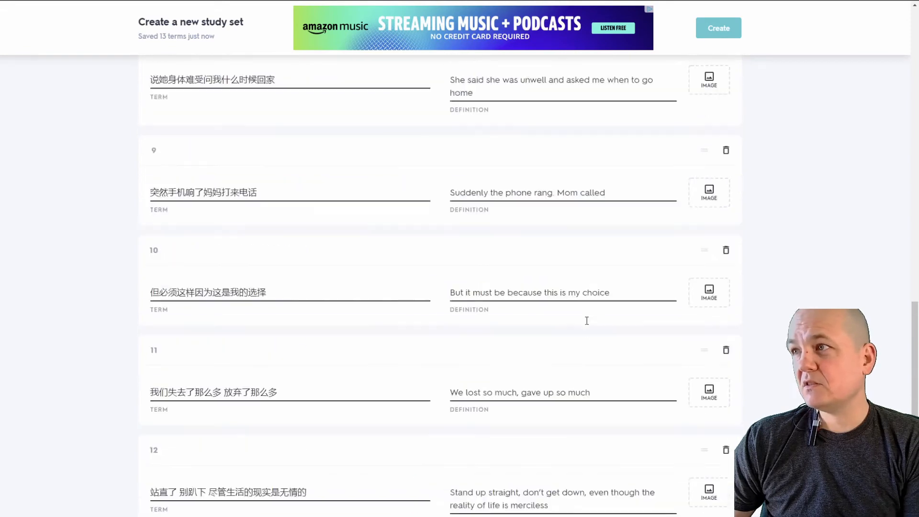
Step: Set Visible to and Editable by to People with a password, enter a password, and save
{"action": "scroll", "coordinate": [573, 327], "scroll_direction": "up", "scroll_amount": 2}
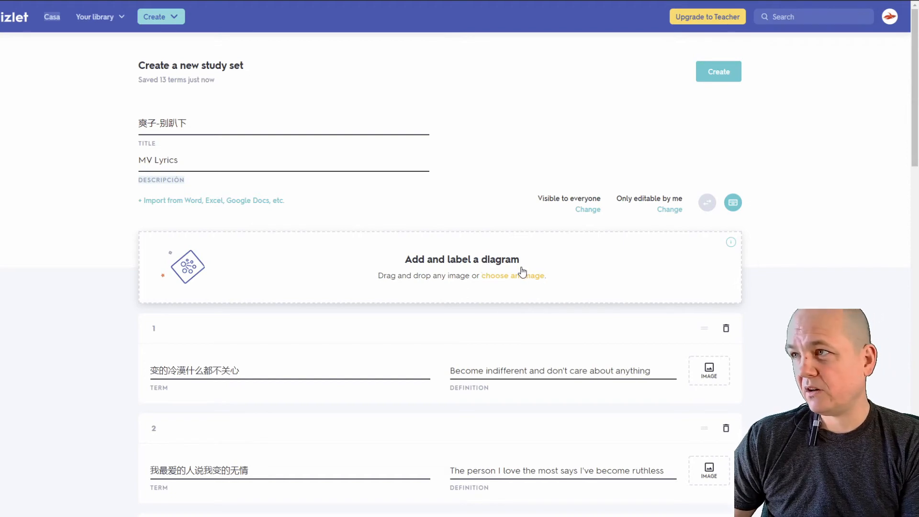
{"action": "left_click", "coordinate": [588, 208]}
{"action": "left_click", "coordinate": [393, 119]}
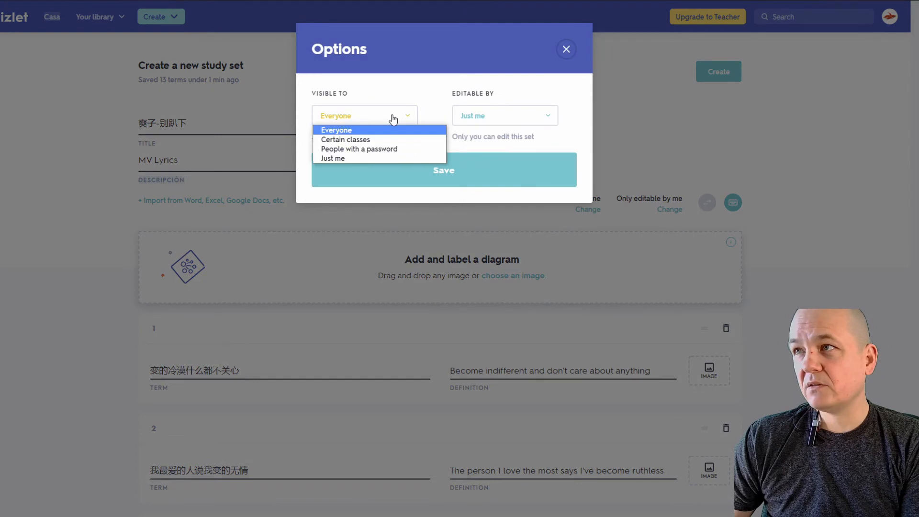
{"action": "left_click", "coordinate": [375, 151]}
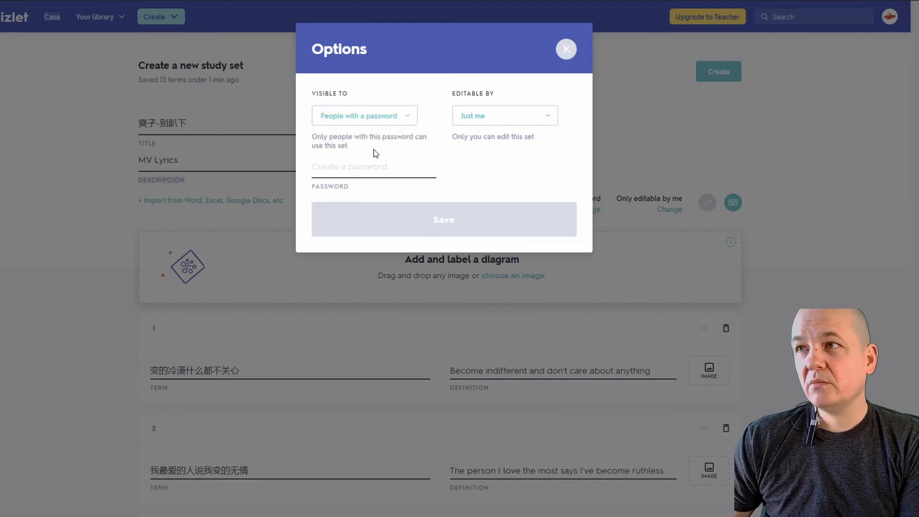
{"action": "left_click", "coordinate": [490, 120]}
{"action": "left_click", "coordinate": [495, 128]}
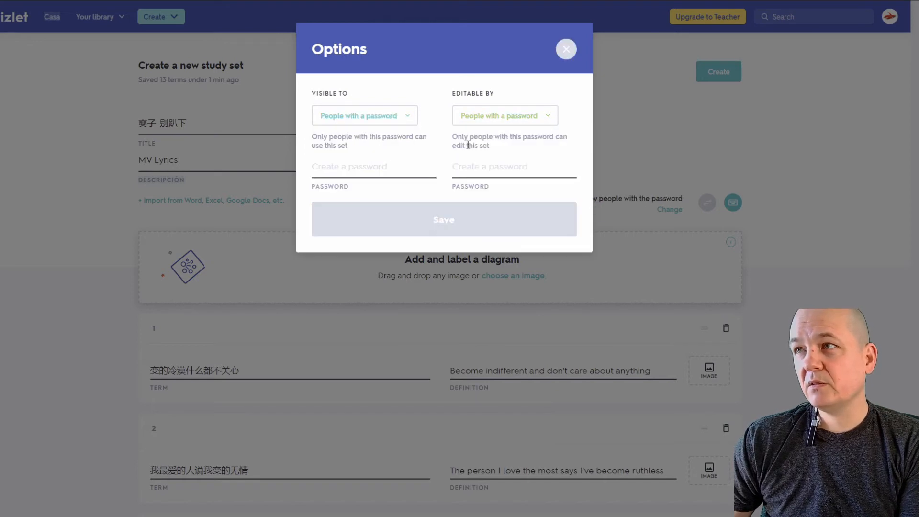
{"action": "left_click", "coordinate": [330, 164]}
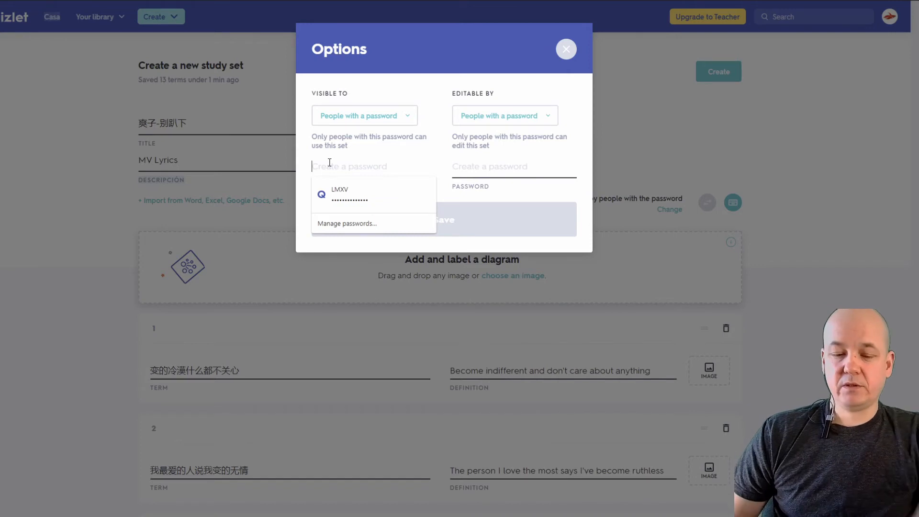
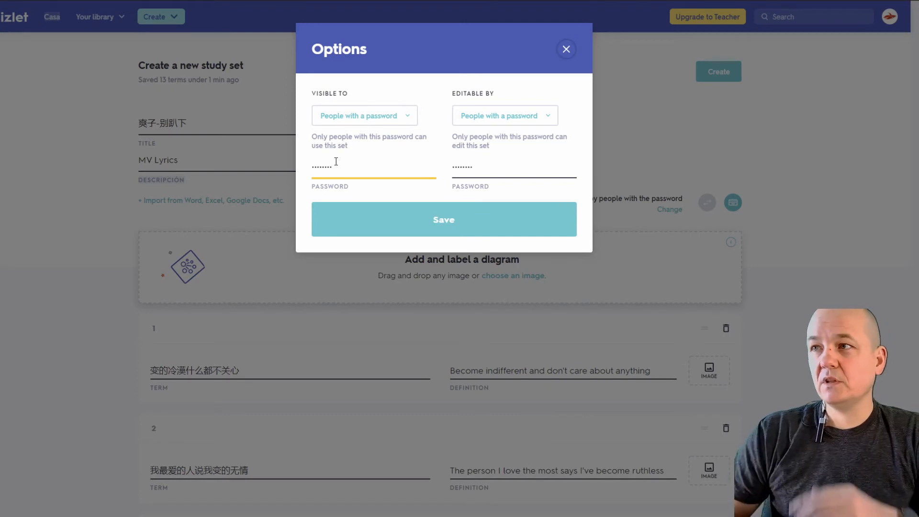
{"action": "left_click", "coordinate": [418, 231]}
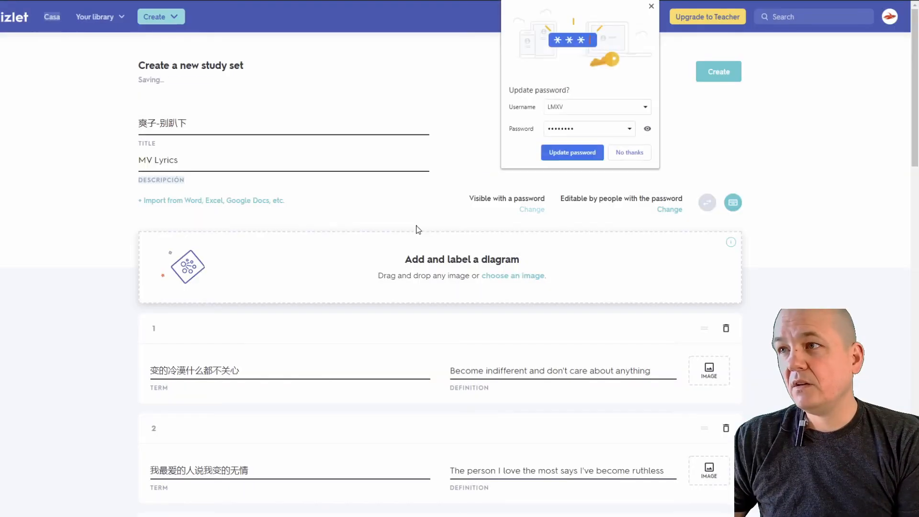
Step: Dismiss the browser password prompt and attempt to create the study set
{"action": "left_click", "coordinate": [649, 6]}
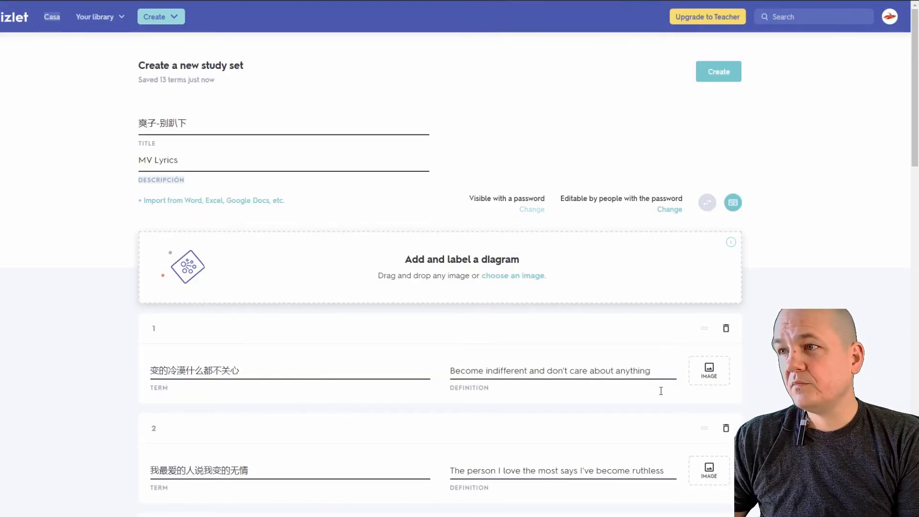
{"action": "scroll", "coordinate": [642, 379], "scroll_direction": "down", "scroll_amount": 18}
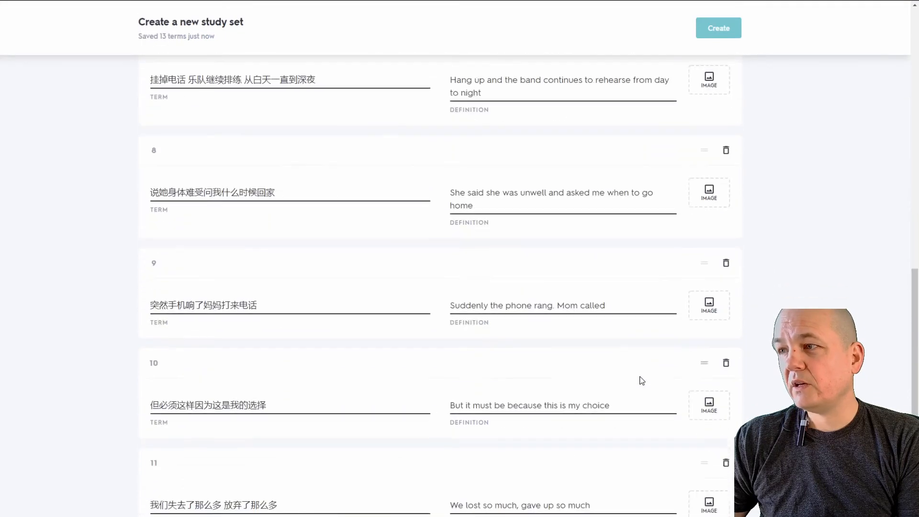
{"action": "scroll", "coordinate": [642, 379], "scroll_direction": "down", "scroll_amount": 7}
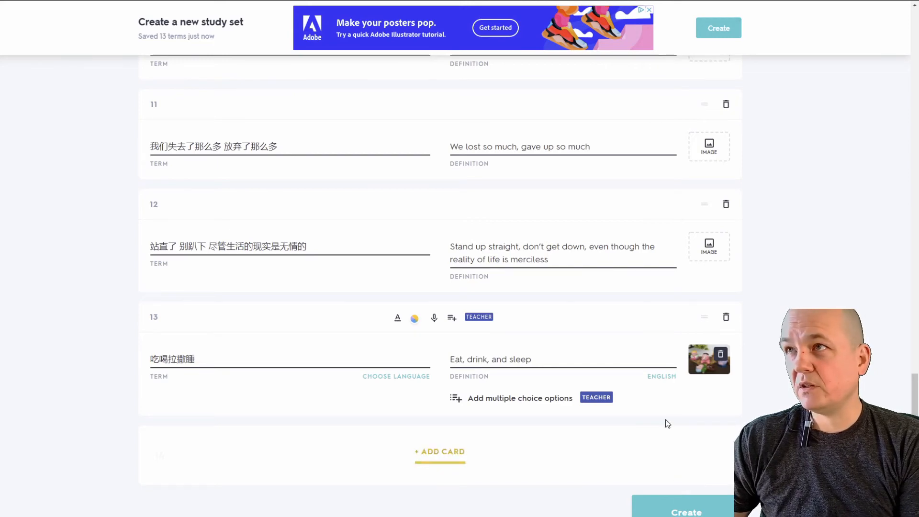
{"action": "left_click", "coordinate": [667, 506]}
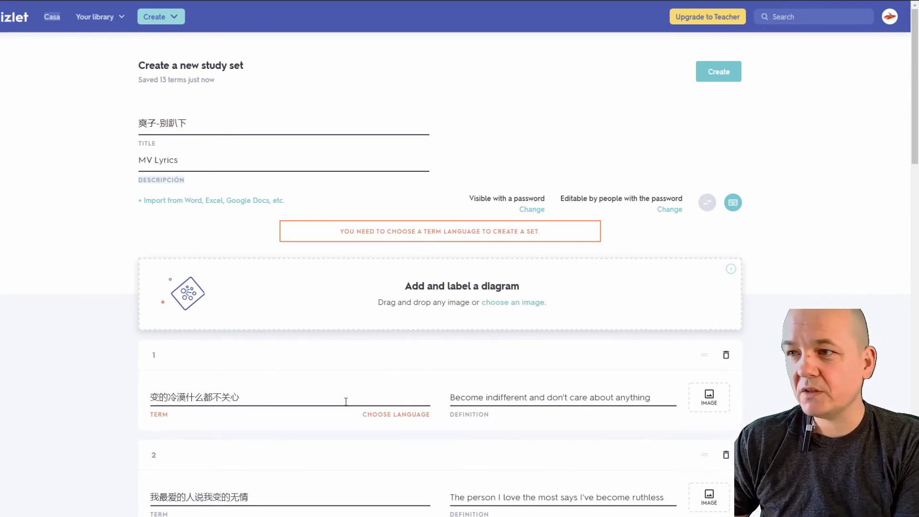
Step: Set the term language to Chinese (Simplified)
{"action": "scroll", "coordinate": [402, 398], "scroll_direction": "down", "scroll_amount": 2}
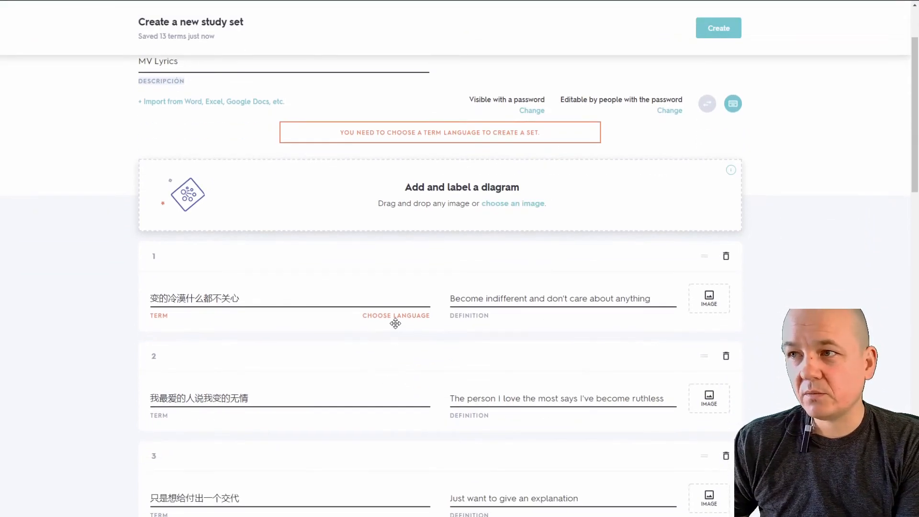
{"action": "left_click", "coordinate": [396, 317]}
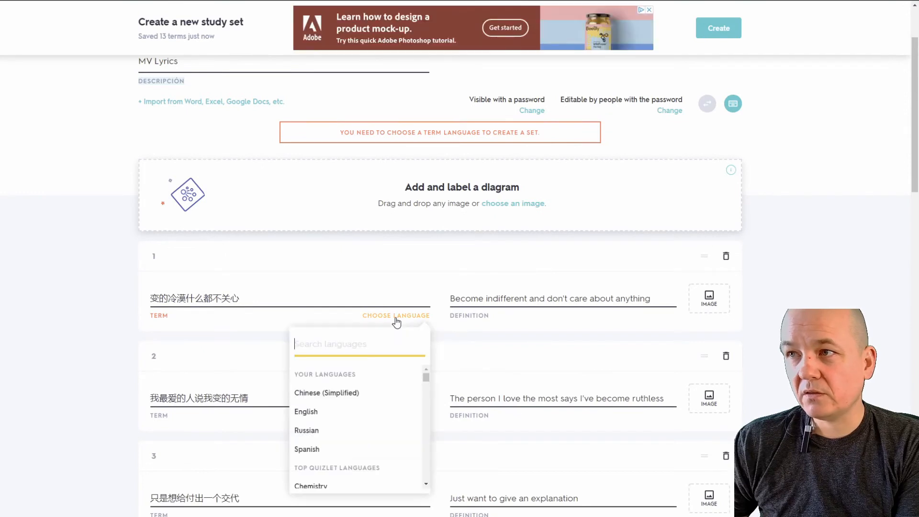
{"action": "left_click", "coordinate": [353, 400]}
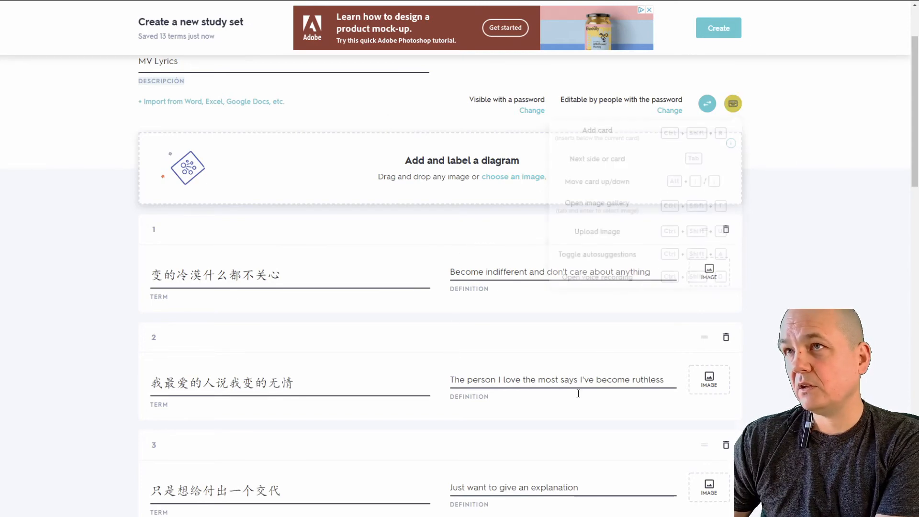
{"action": "scroll", "coordinate": [579, 393], "scroll_direction": "down", "scroll_amount": 20}
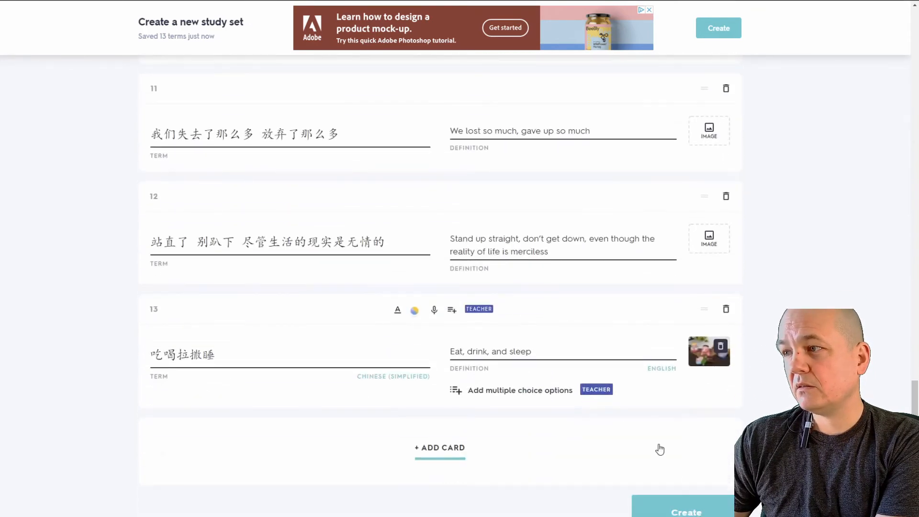
Step: Create the 爽子-别趴下 set, open it in Flashcards, flip card 1 and close the side advert
{"action": "left_click", "coordinate": [669, 512]}
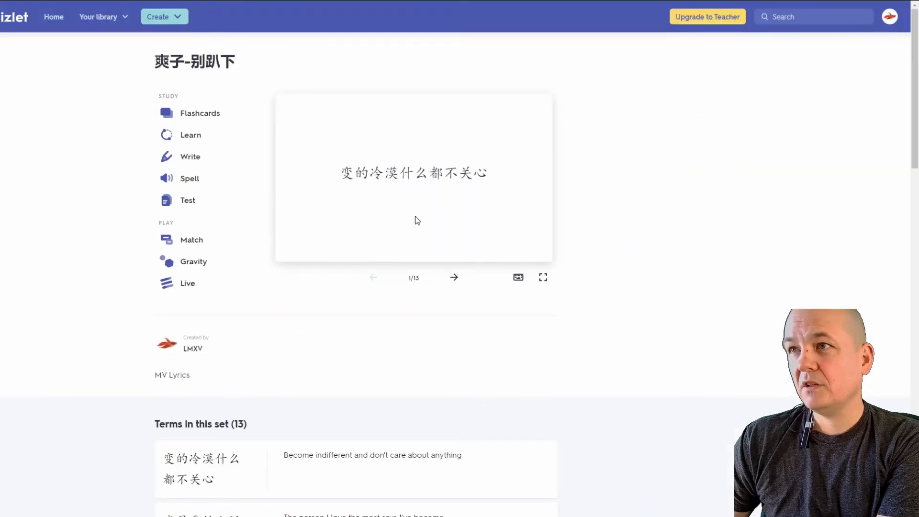
{"action": "left_click", "coordinate": [543, 278]}
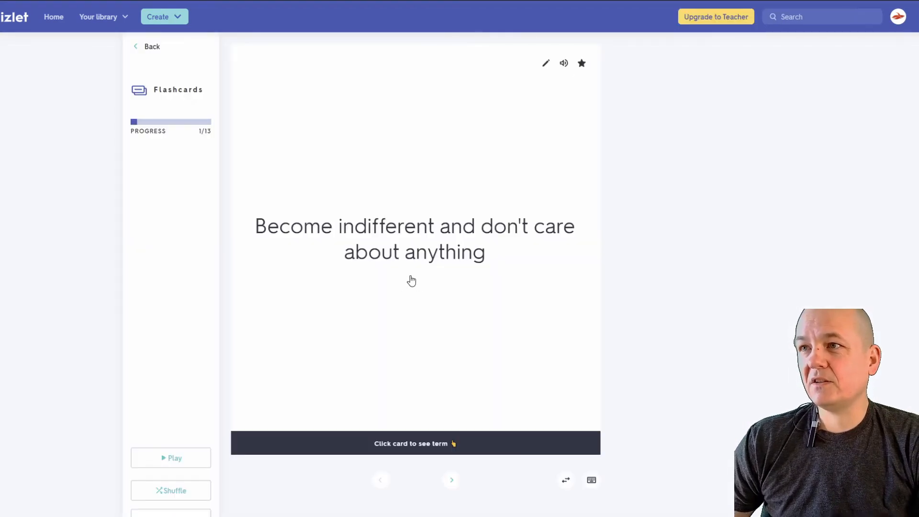
{"action": "left_click", "coordinate": [412, 281]}
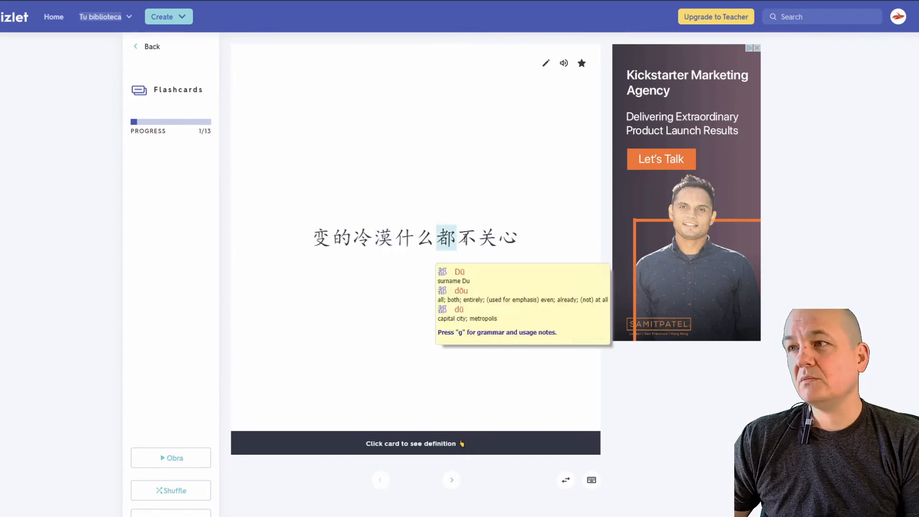
{"action": "left_click", "coordinate": [400, 360]}
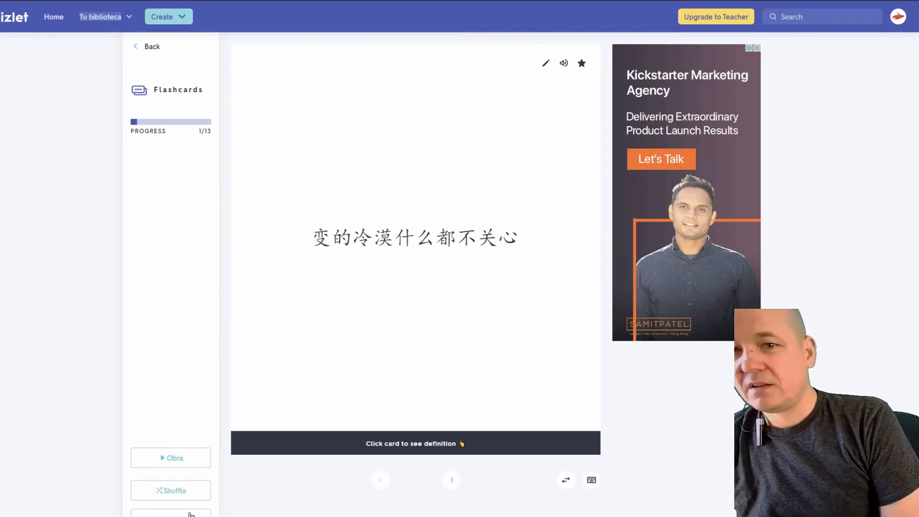
{"action": "left_click", "coordinate": [757, 47]}
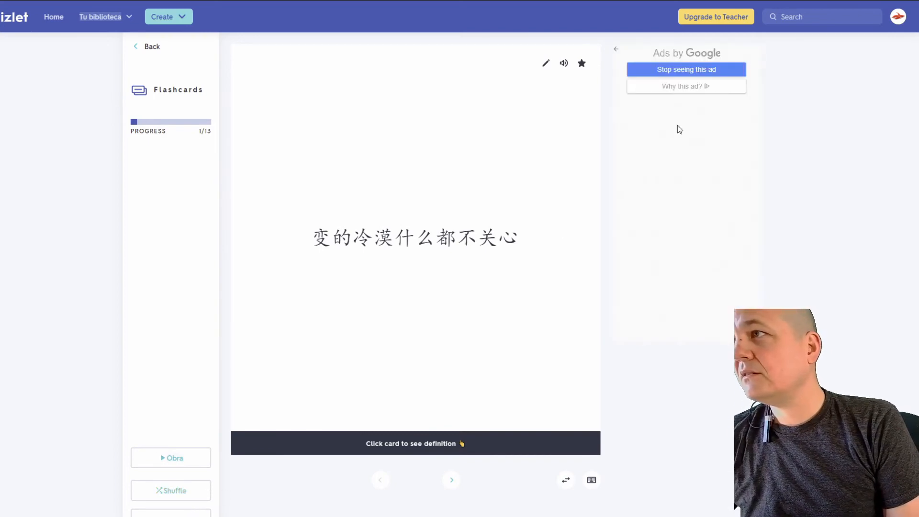
Step: Set flashcard options to Audio On, Answer with English, and English audio Off
{"action": "left_click", "coordinate": [171, 514]}
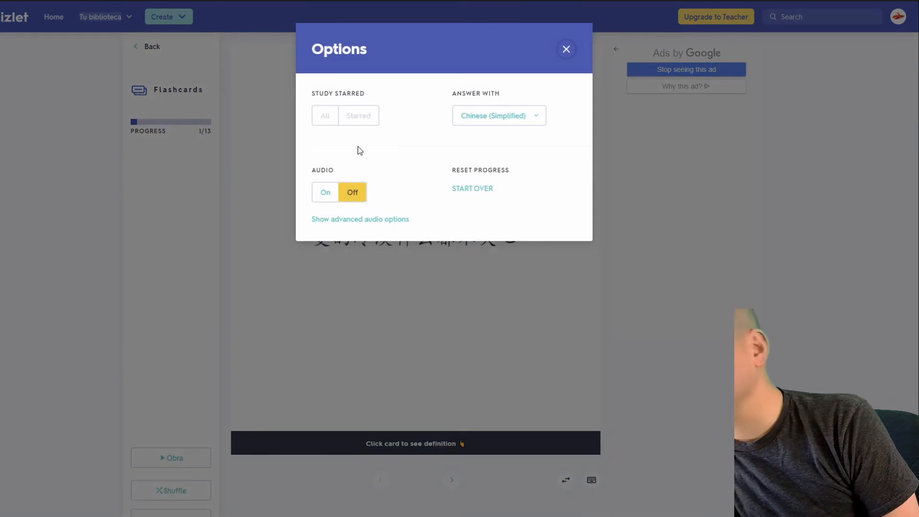
{"action": "left_click", "coordinate": [325, 195]}
{"action": "left_click", "coordinate": [498, 120]}
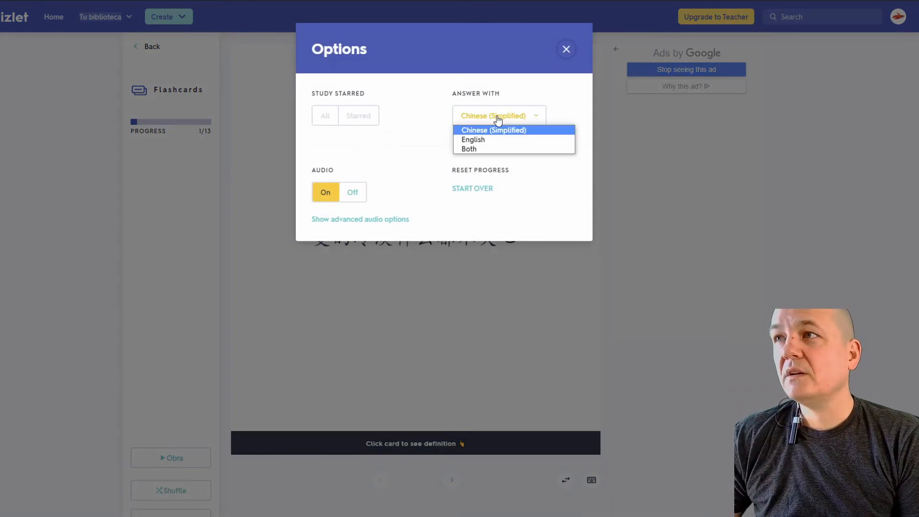
{"action": "left_click", "coordinate": [498, 139]}
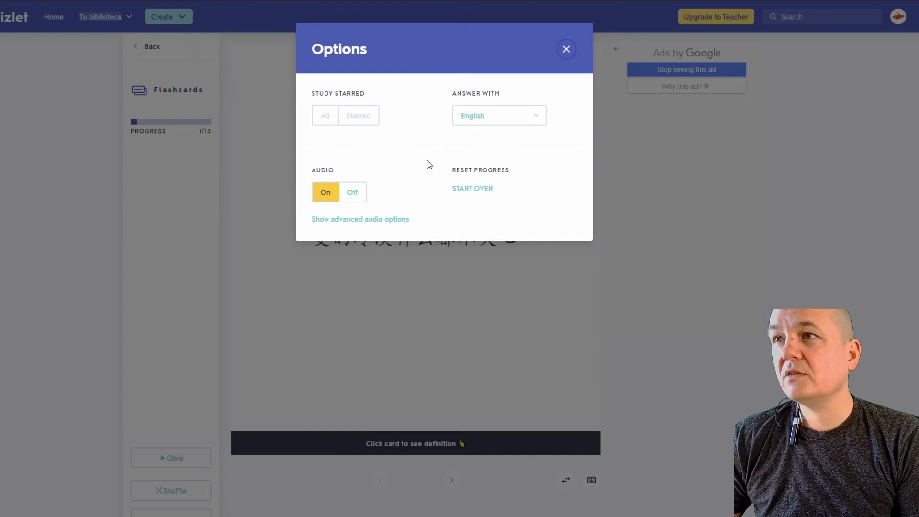
{"action": "left_click", "coordinate": [386, 221]}
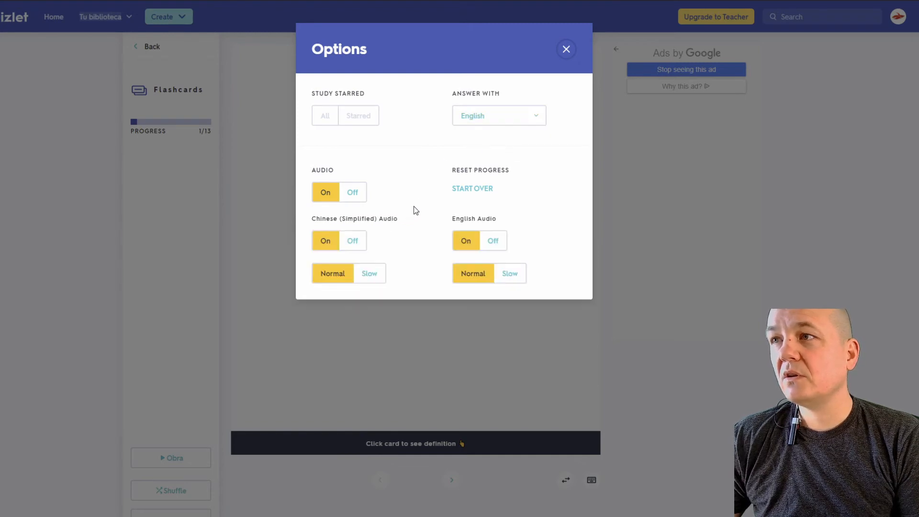
{"action": "left_click", "coordinate": [493, 242]}
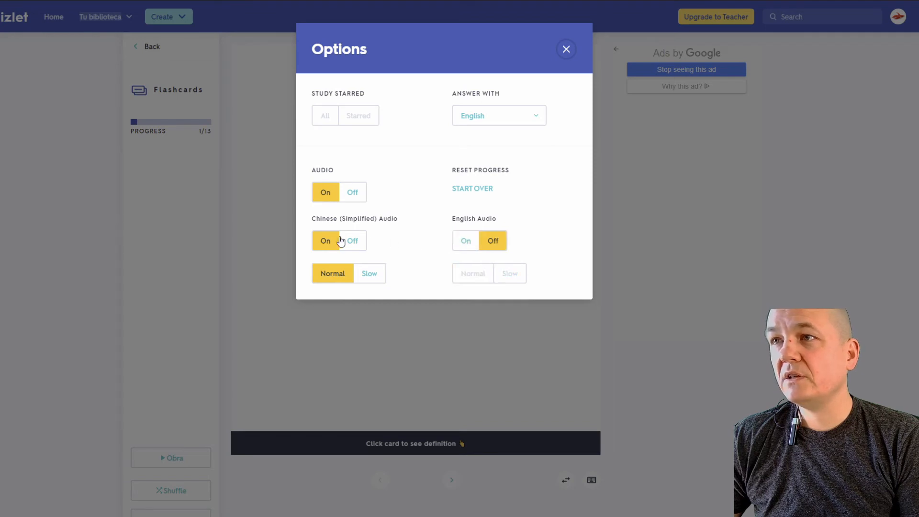
{"action": "left_click", "coordinate": [566, 51]}
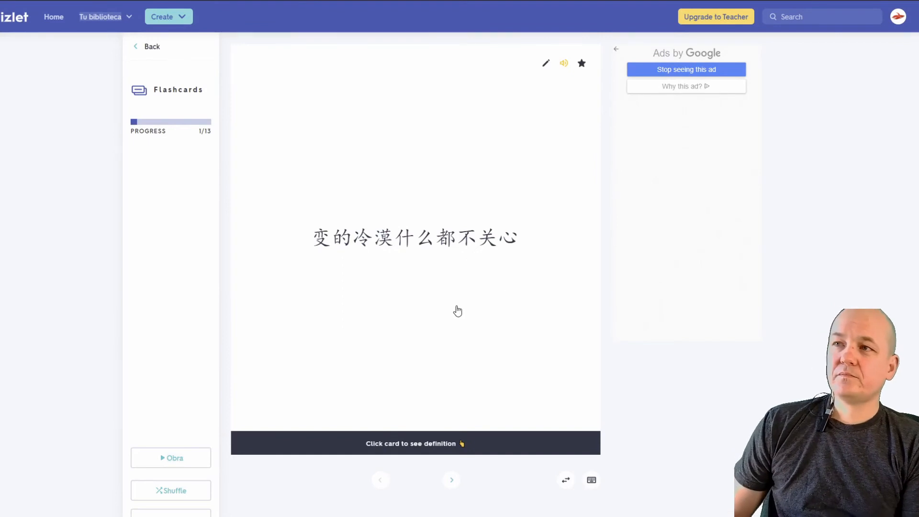
Step: Flip card 1 between its Chinese lyric and English meaning, looking up characters with Zhongwen
{"action": "left_click", "coordinate": [400, 299]}
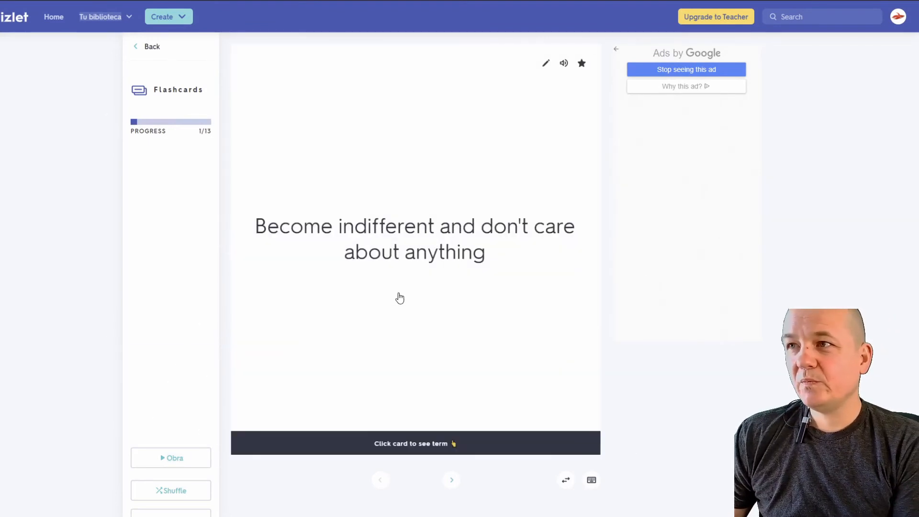
{"action": "left_click", "coordinate": [387, 293]}
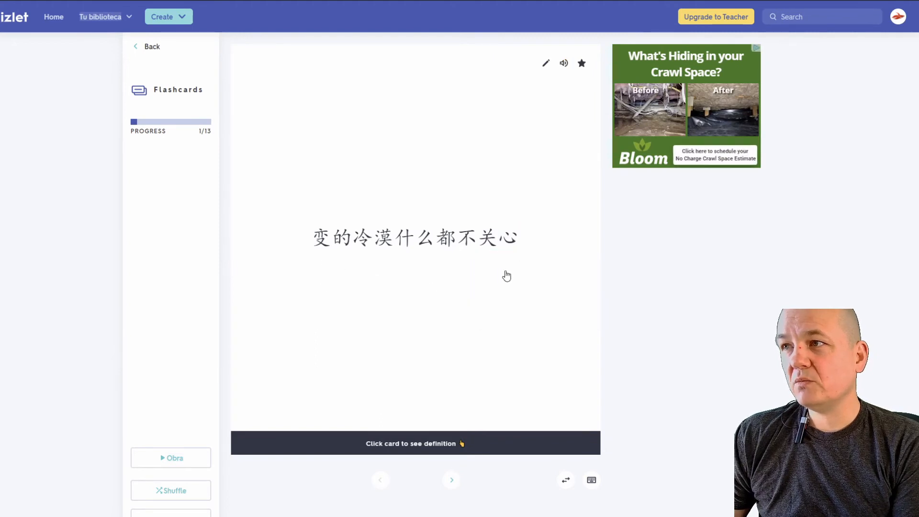
{"action": "left_click", "coordinate": [417, 301]}
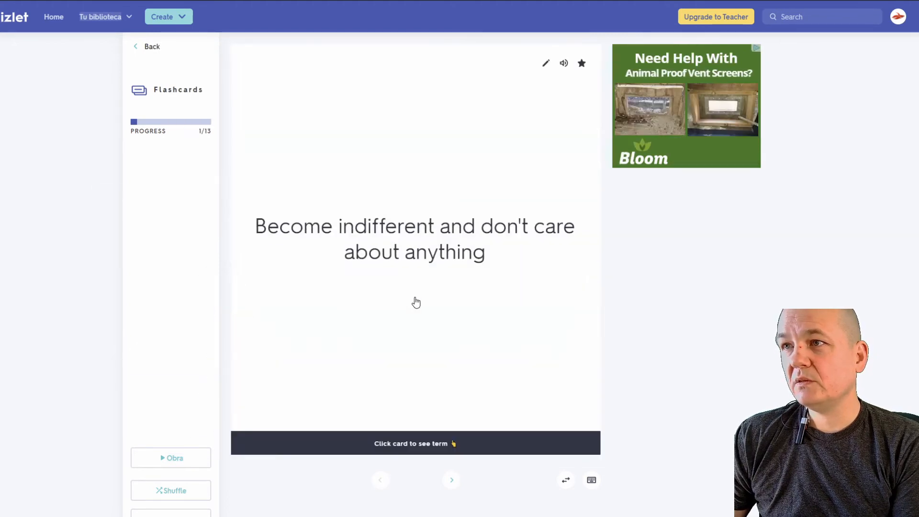
{"action": "left_click", "coordinate": [416, 302]}
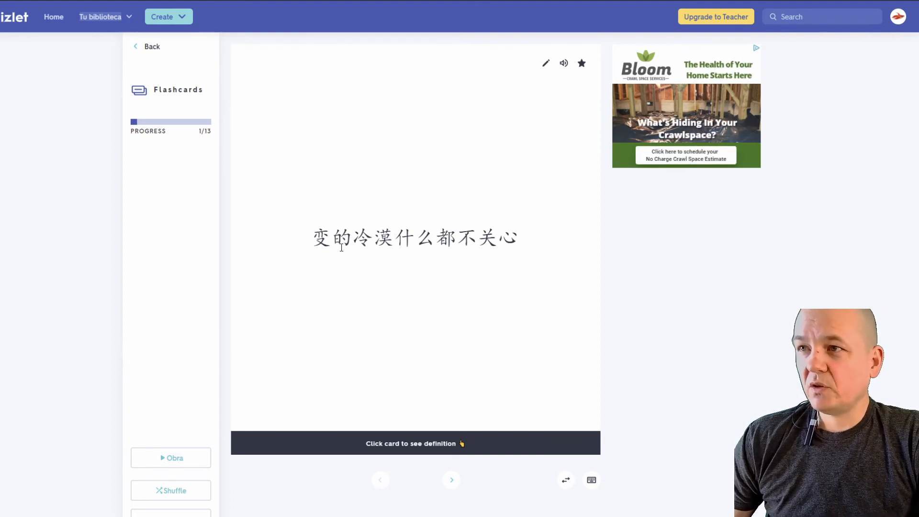
{"action": "mouse_move", "coordinate": [318, 244]}
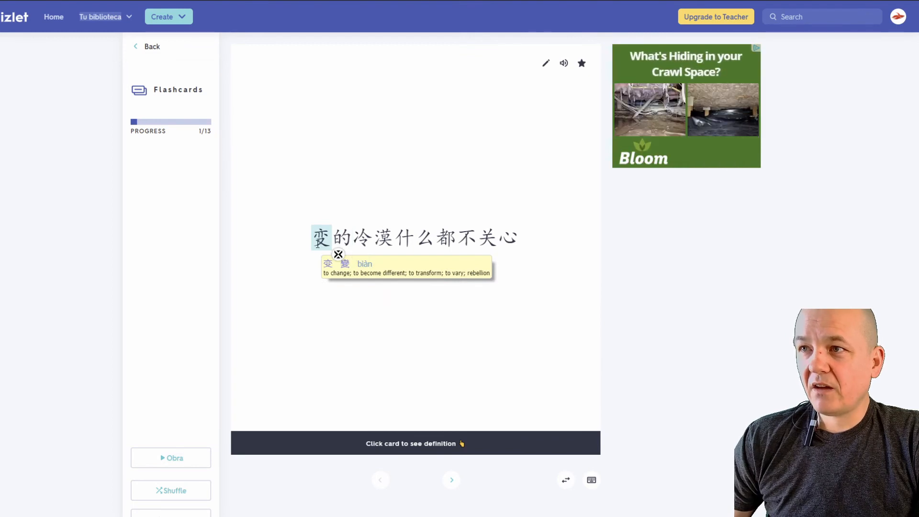
{"action": "mouse_move", "coordinate": [364, 244]}
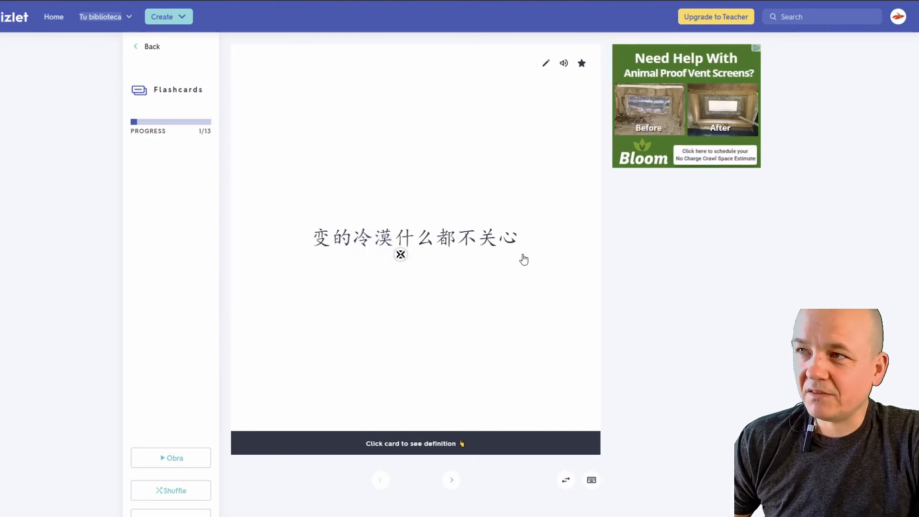
{"action": "mouse_move", "coordinate": [502, 243]}
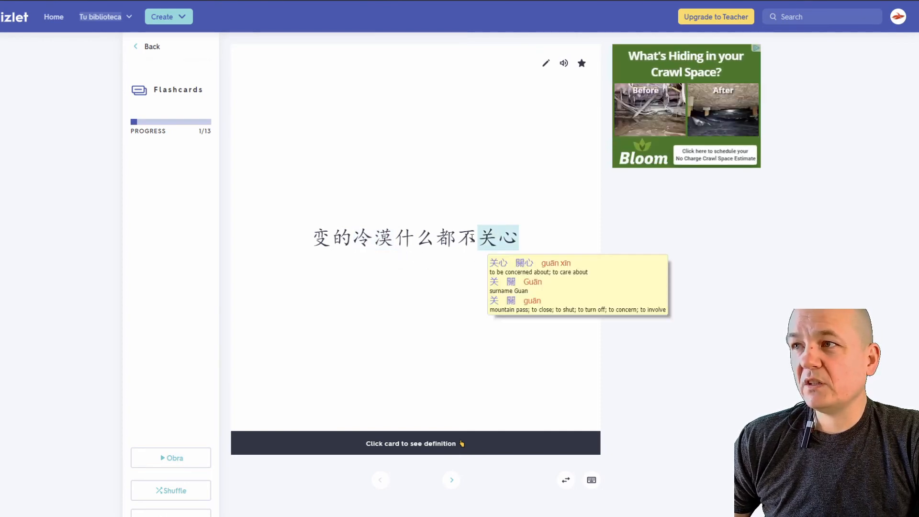
Step: Keep flipping card 1, show the Zhongwen shortcut help with Alt+Z, and close the crowdfunding advert
{"action": "left_click", "coordinate": [456, 292]}
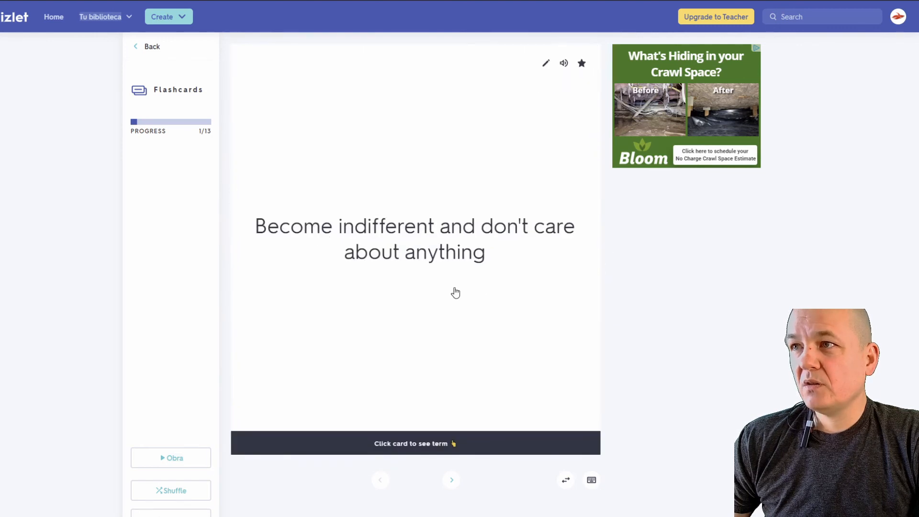
{"action": "left_click", "coordinate": [460, 324]}
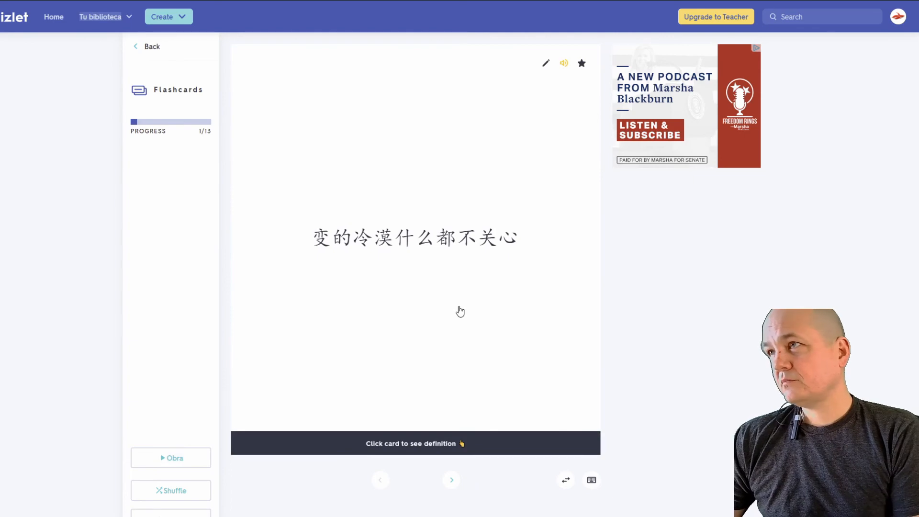
{"action": "left_click", "coordinate": [417, 326]}
{"action": "left_click", "coordinate": [416, 326]}
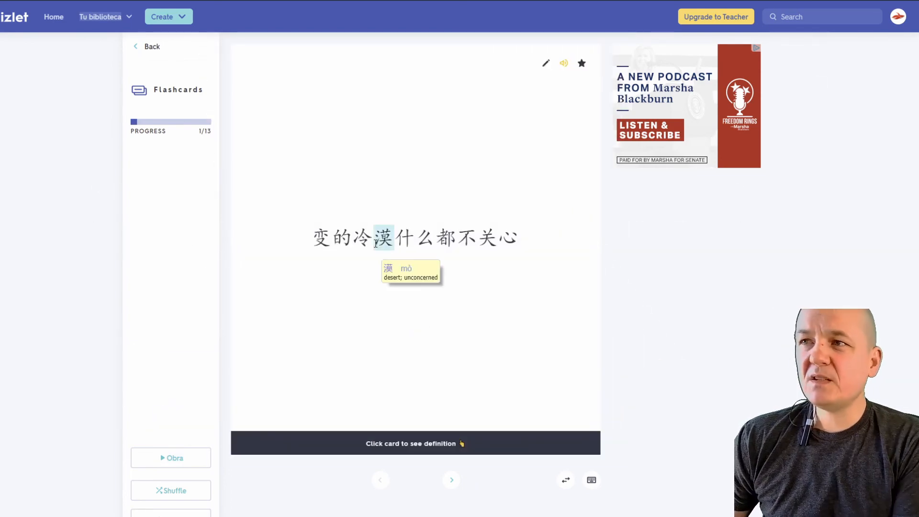
{"action": "key", "text": "alt+z"}
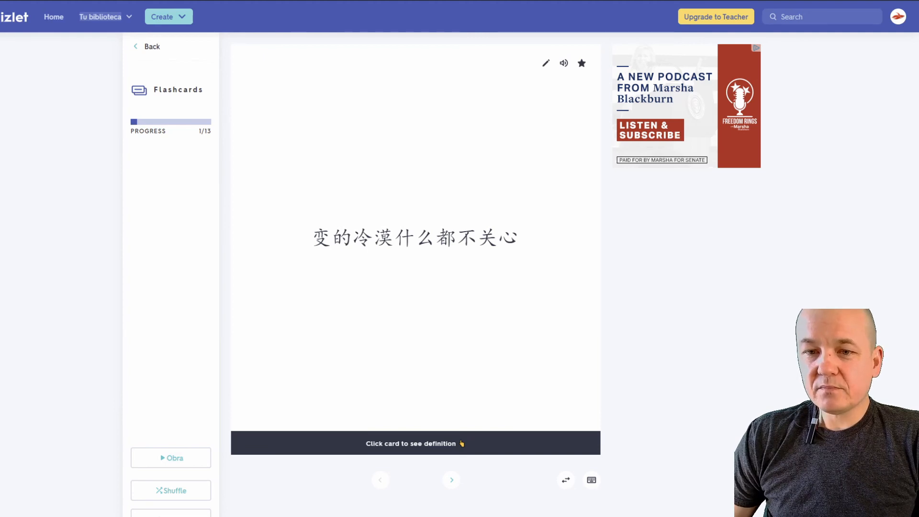
{"action": "left_click", "coordinate": [295, 245]}
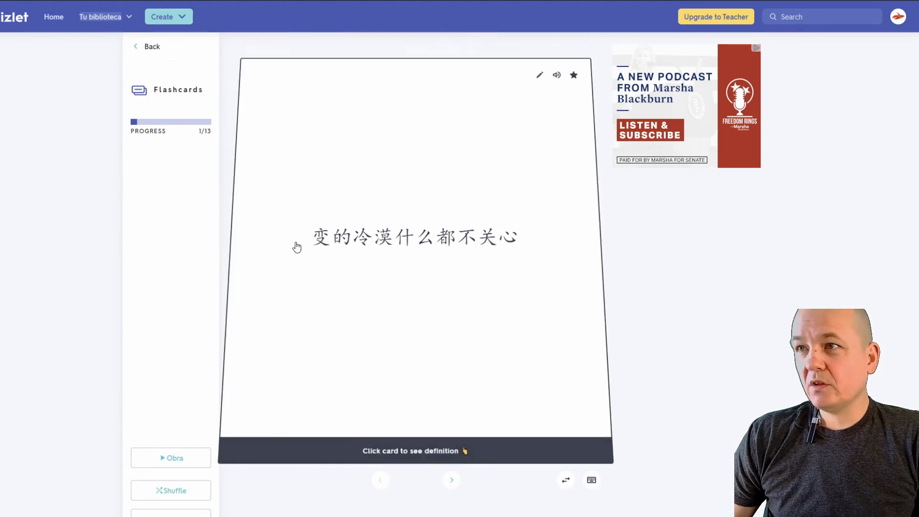
{"action": "left_click", "coordinate": [336, 328]}
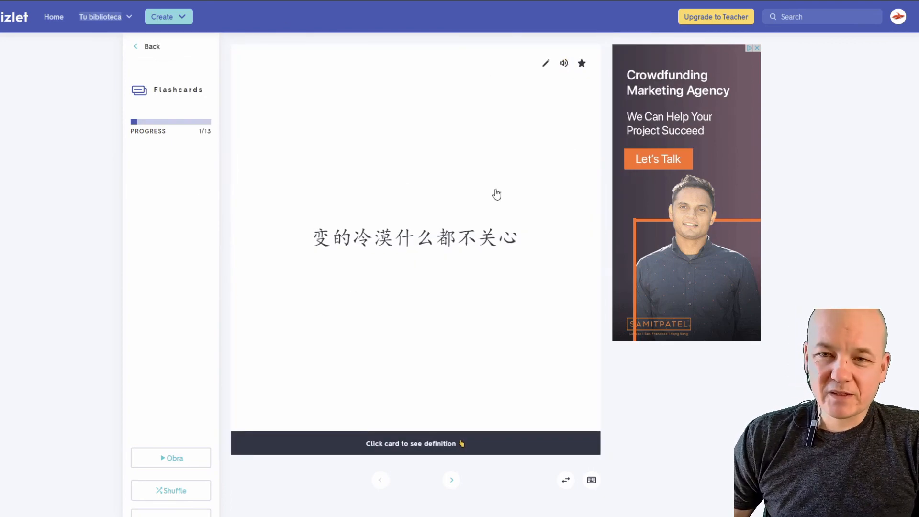
{"action": "left_click", "coordinate": [757, 49]}
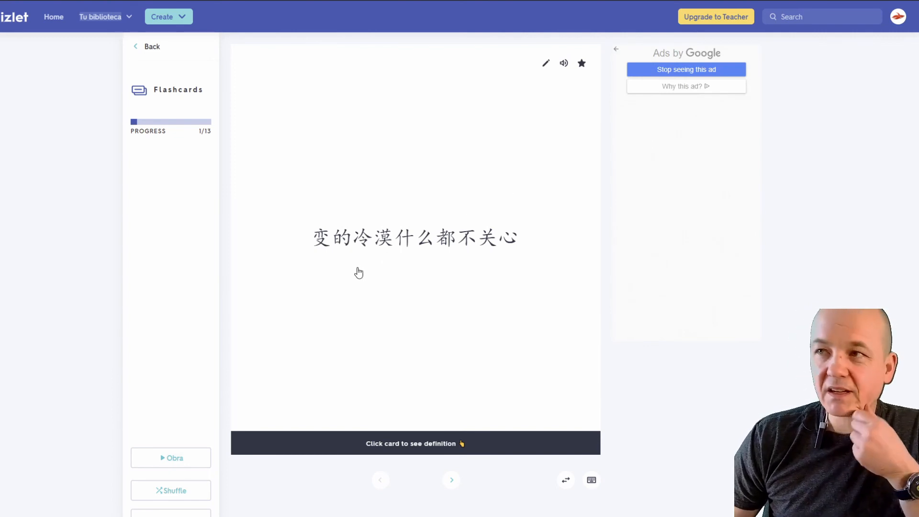
{"action": "left_click", "coordinate": [342, 277]}
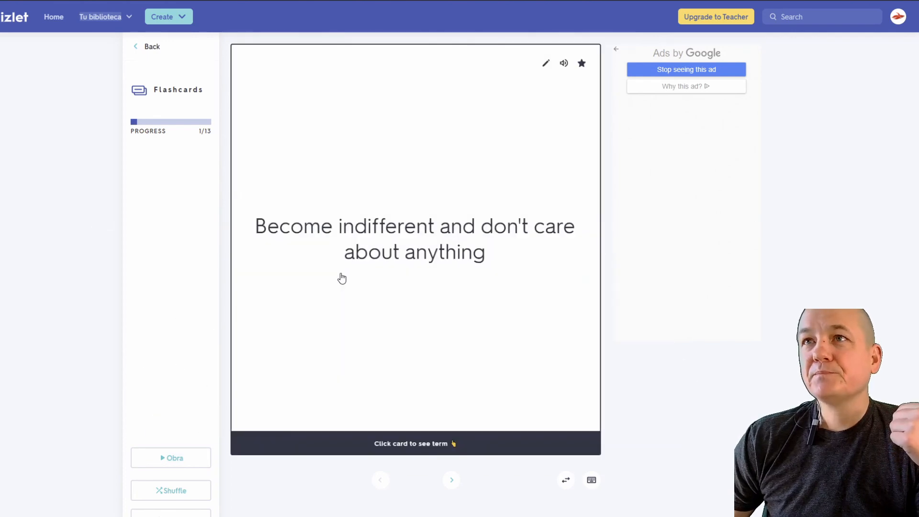
{"action": "left_click", "coordinate": [263, 241]}
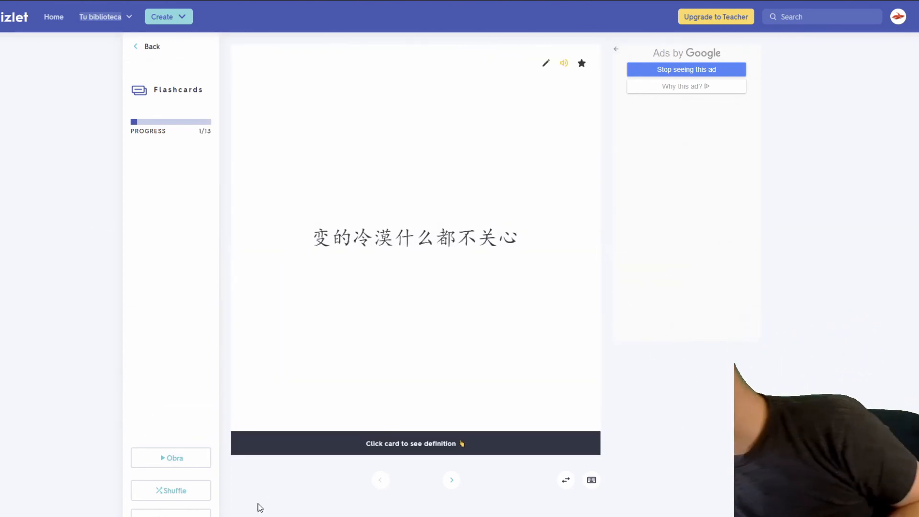
Step: Check the flashcard audio toggles in Options, then return to the 爽子-别趴下 set page
{"action": "left_click", "coordinate": [181, 515]}
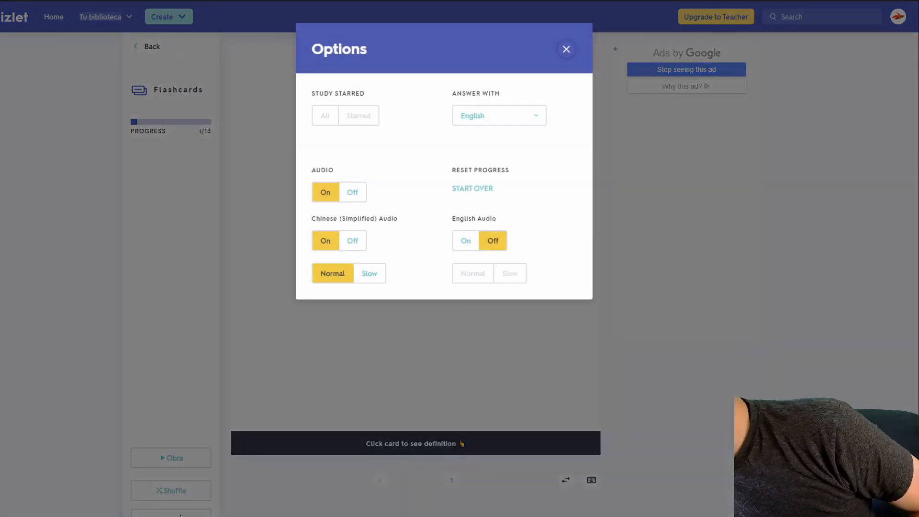
{"action": "left_click", "coordinate": [248, 511]}
{"action": "mouse_move", "coordinate": [175, 461]}
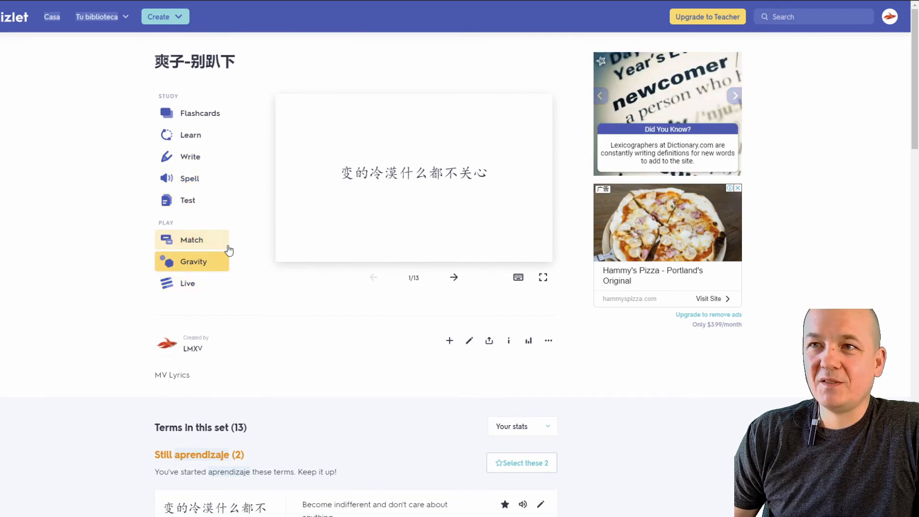
Step: Open Match from the set page and start the game
{"action": "left_click", "coordinate": [194, 241]}
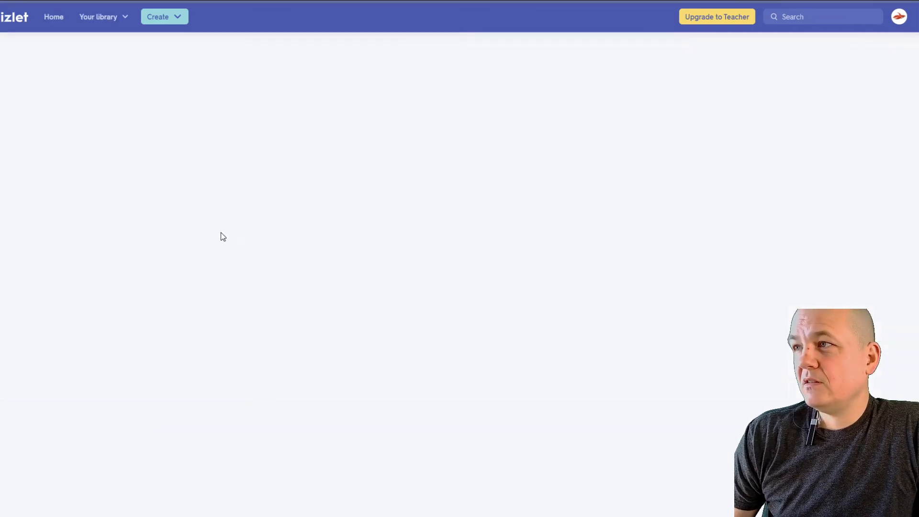
{"action": "left_click", "coordinate": [447, 146]}
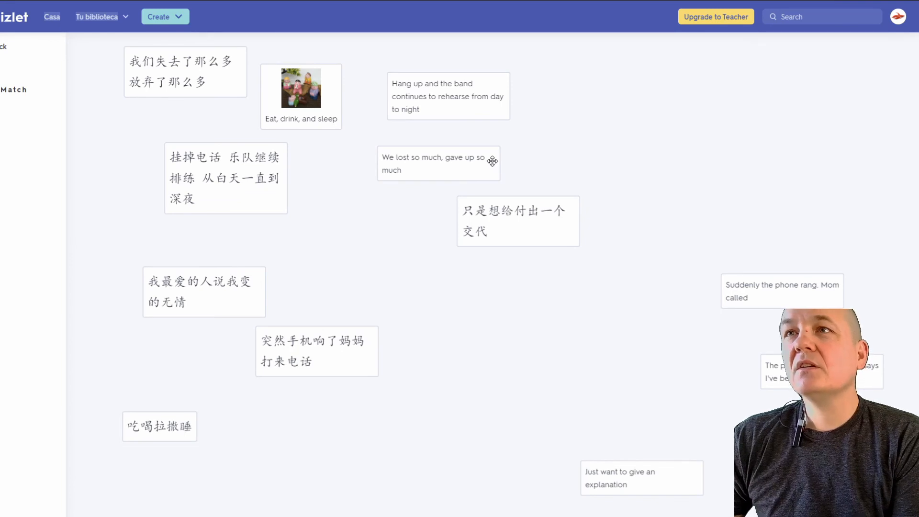
Step: Pair all six Chinese lyrics with their English meanings in 37.4 seconds, then dismiss the result and go Home
{"action": "left_click_drag", "start_coordinate": [174, 421], "coordinate": [323, 80]}
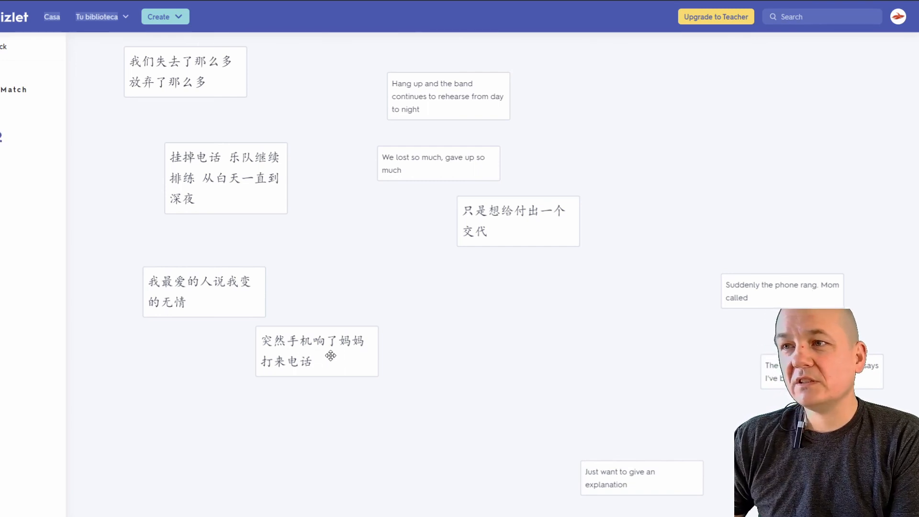
{"action": "left_click_drag", "start_coordinate": [305, 352], "coordinate": [776, 293]}
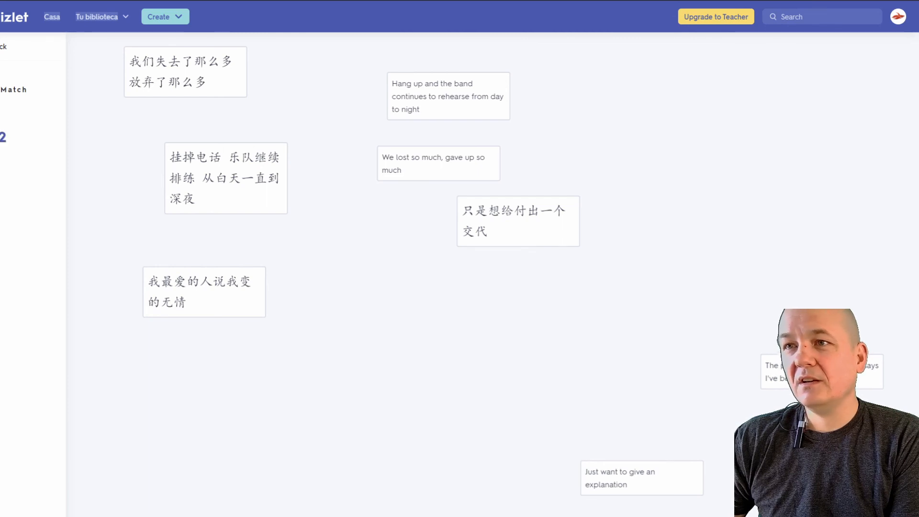
{"action": "left_click_drag", "start_coordinate": [814, 372], "coordinate": [211, 291]}
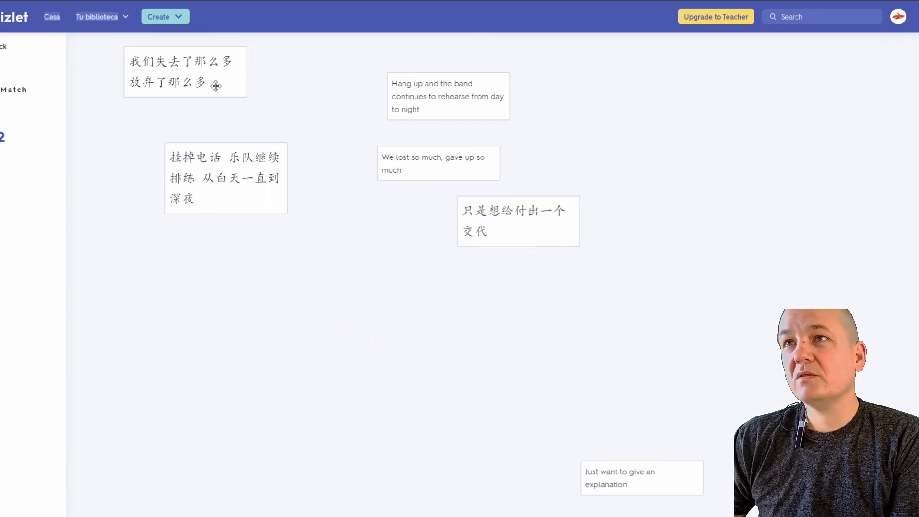
{"action": "left_click_drag", "start_coordinate": [399, 152], "coordinate": [198, 61]}
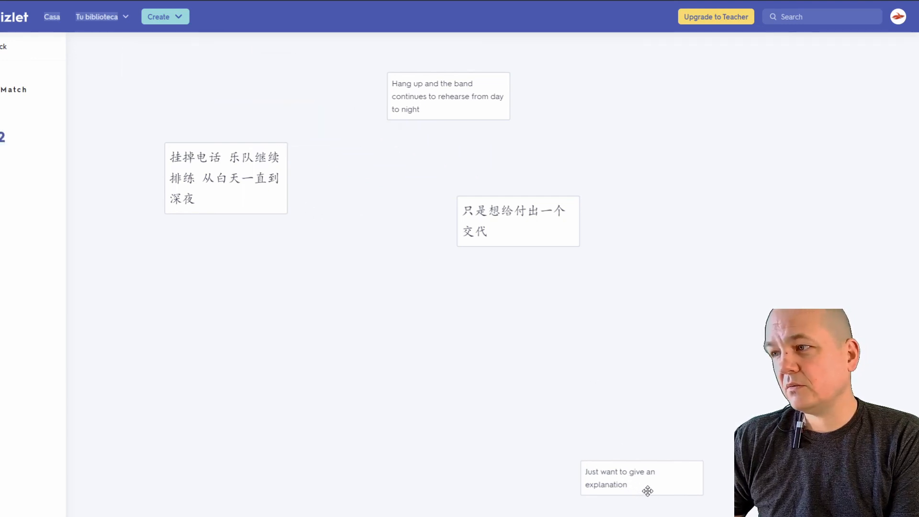
{"action": "left_click_drag", "start_coordinate": [655, 484], "coordinate": [527, 217]}
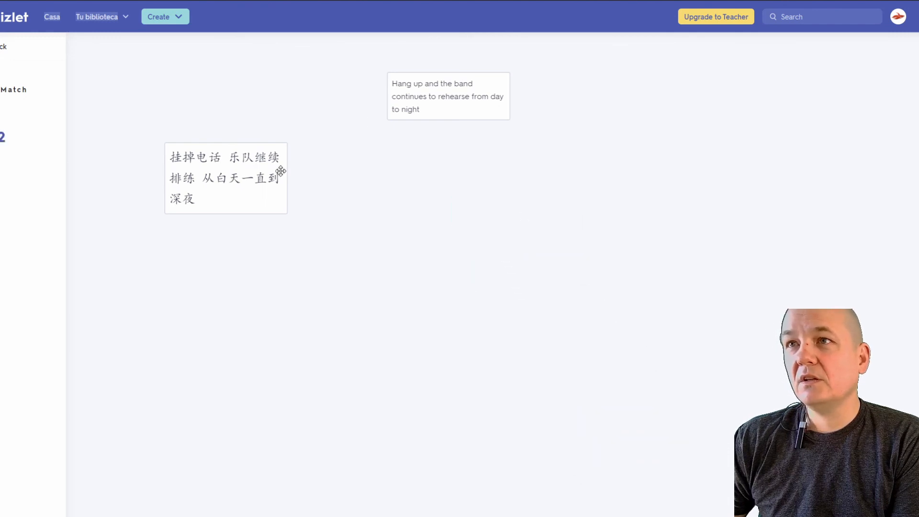
{"action": "left_click_drag", "start_coordinate": [281, 171], "coordinate": [437, 98]}
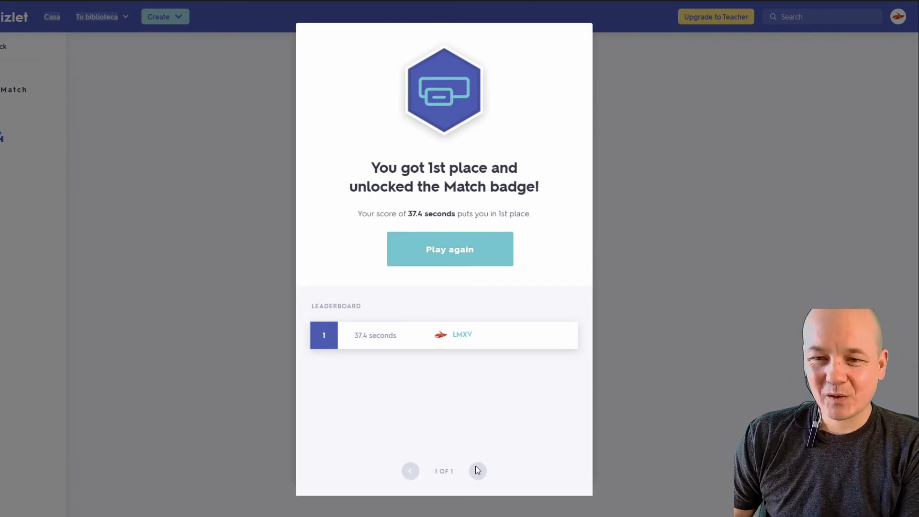
{"action": "left_click", "coordinate": [624, 363]}
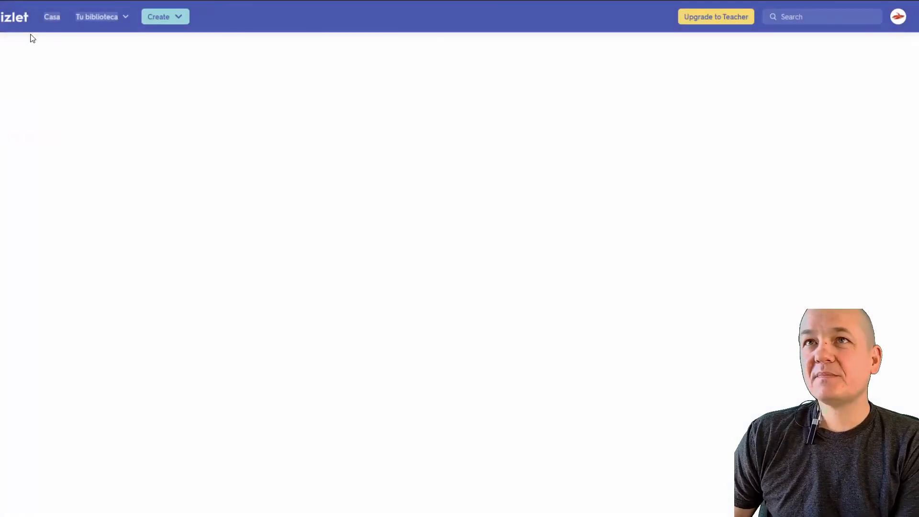
{"action": "left_click", "coordinate": [48, 18]}
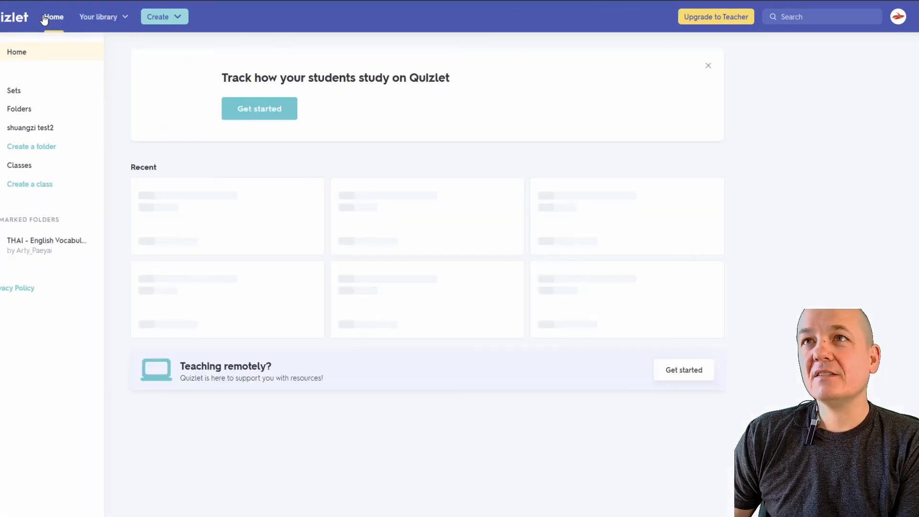